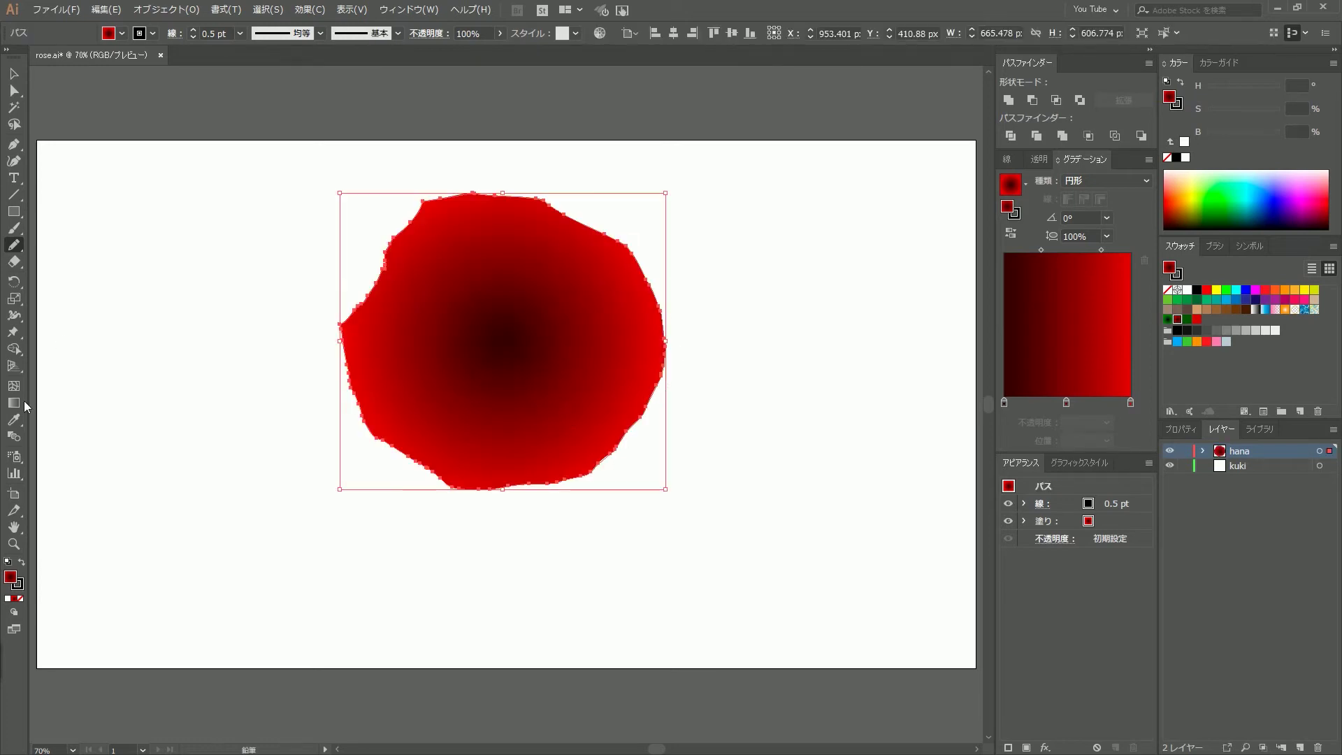
Drag a radial red gradient across the flower blob so it darkens to near-black at the centre
{"action": "left_click_drag", "start_coordinate": [663, 338], "coordinate": [691, 241]}
Re-aim the flower's gradient, then add a gradient-shaded petal along the rose's bottom edge
{"action": "left_click_drag", "start_coordinate": [494, 354], "coordinate": [710, 304]}
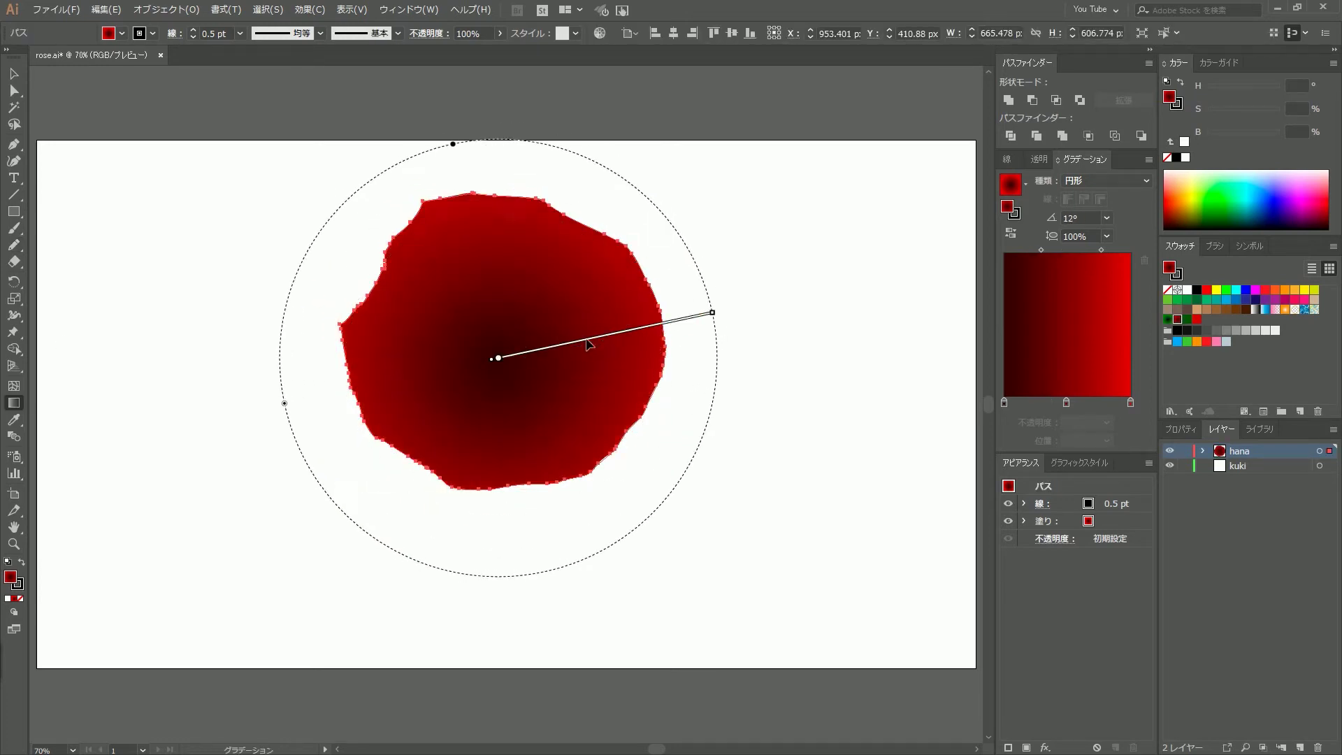
{"action": "key", "text": "v"}
{"action": "key", "text": "ctrl+shift+a"}
{"action": "key", "text": "n"}
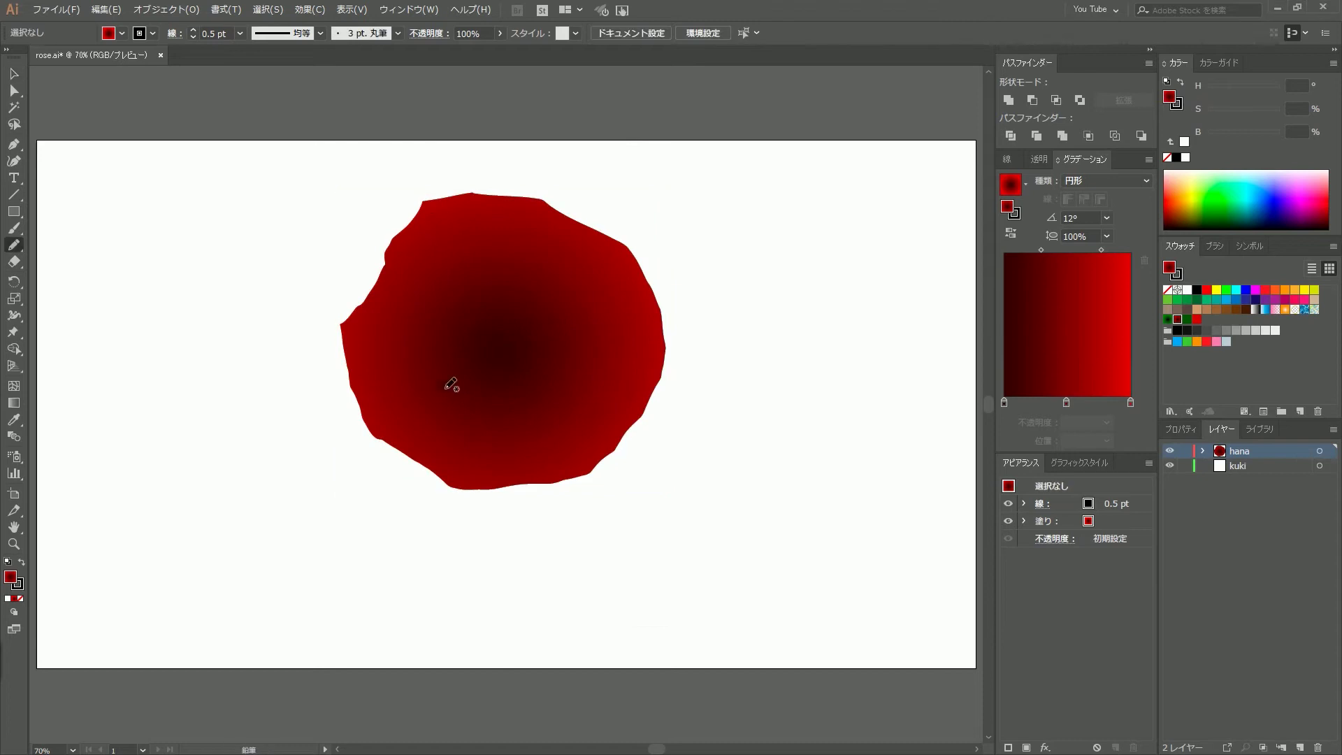
{"action": "left_click_drag", "start_coordinate": [540, 489], "coordinate": [553, 444]}
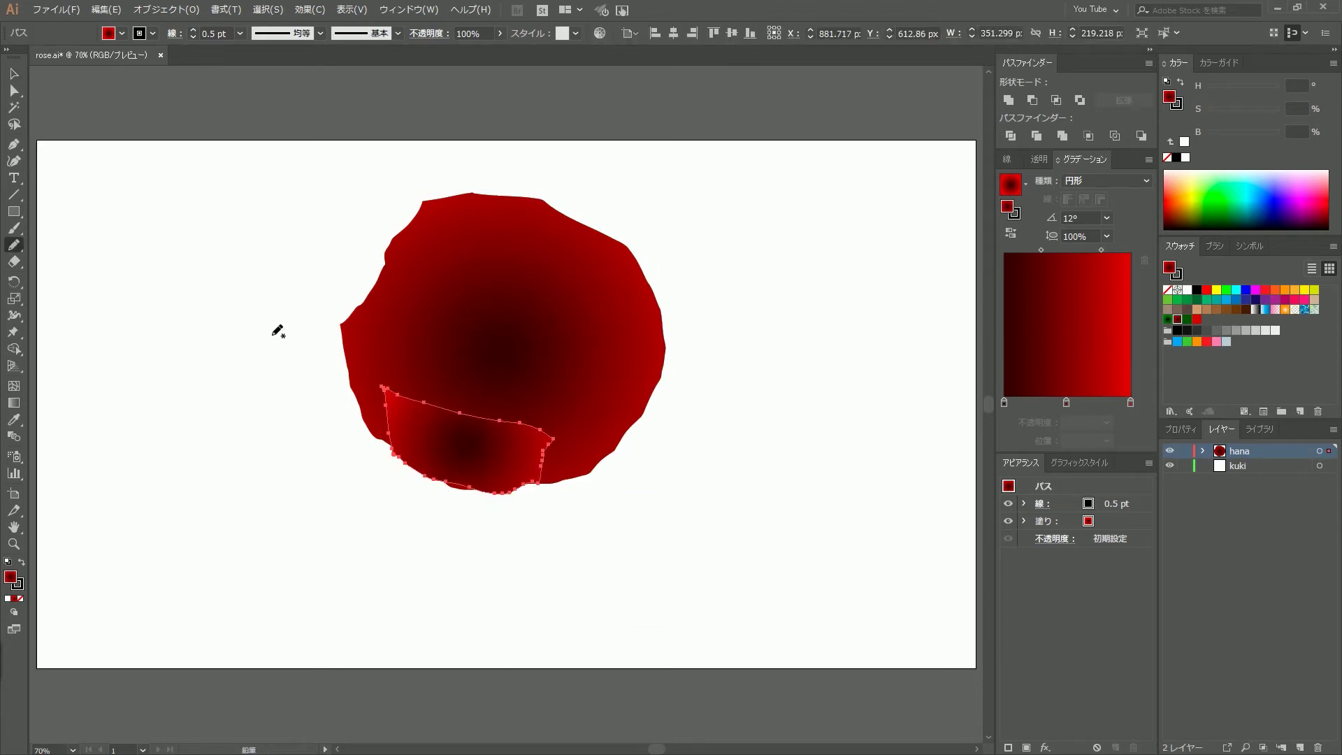
{"action": "key", "text": "g"}
{"action": "left_click_drag", "start_coordinate": [479, 412], "coordinate": [451, 482]}
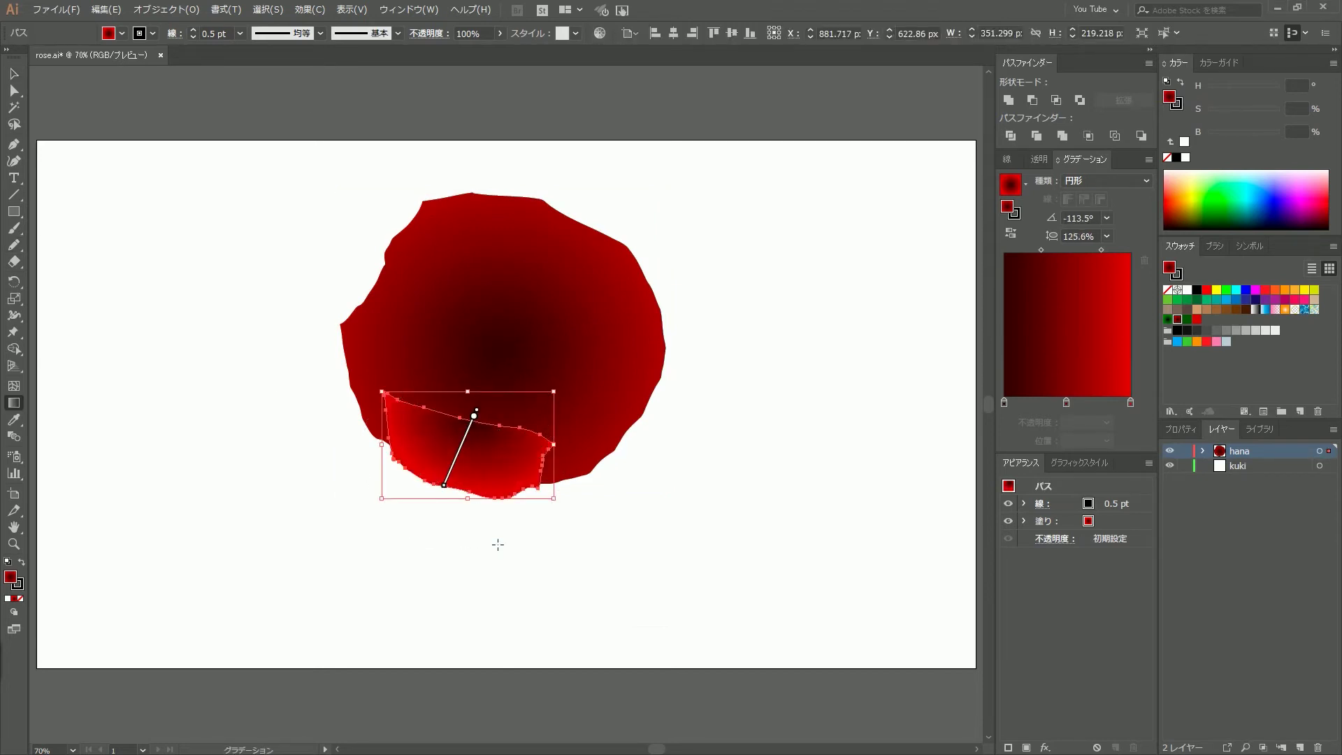
Draw a petal on the rose's left side and set its red gradient direction
{"action": "key", "text": "ctrl+shift+a"}
{"action": "key", "text": "n"}
{"action": "left_click_drag", "start_coordinate": [477, 429], "coordinate": [482, 419]}
{"action": "key", "text": "g"}
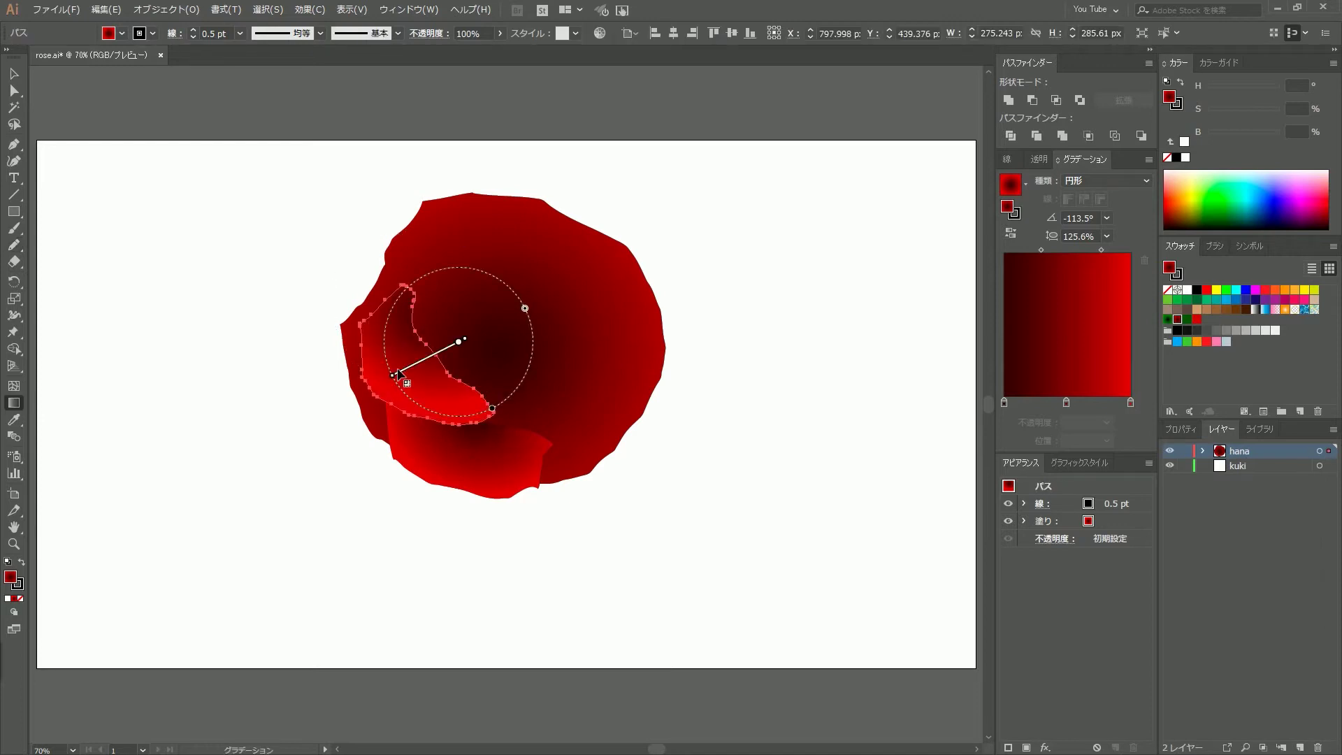
{"action": "left_click_drag", "start_coordinate": [463, 346], "coordinate": [406, 408]}
{"action": "key", "text": "ctrl+shift+a"}
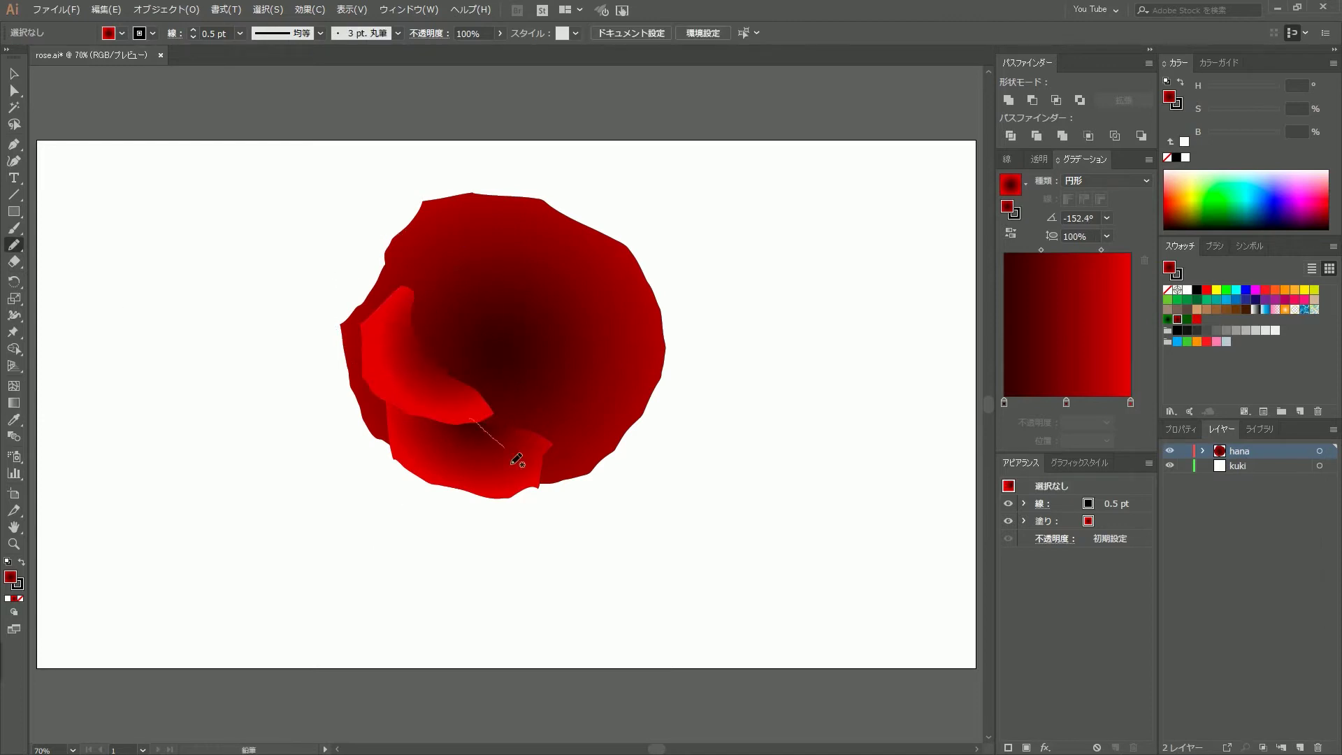
Add gradient-shaded petals across the lower middle and lower right of the rose
{"action": "left_click_drag", "start_coordinate": [482, 424], "coordinate": [564, 453]}
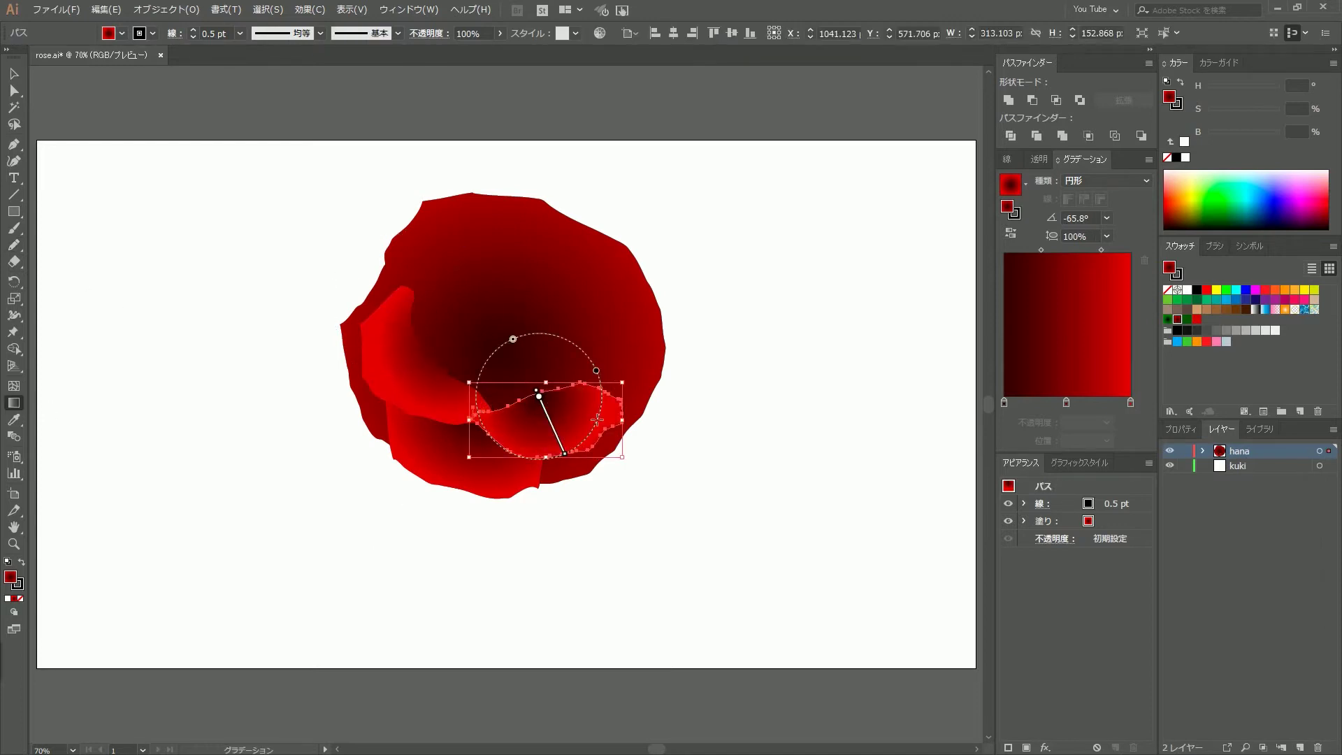
{"action": "left_click_drag", "start_coordinate": [474, 406], "coordinate": [447, 480]}
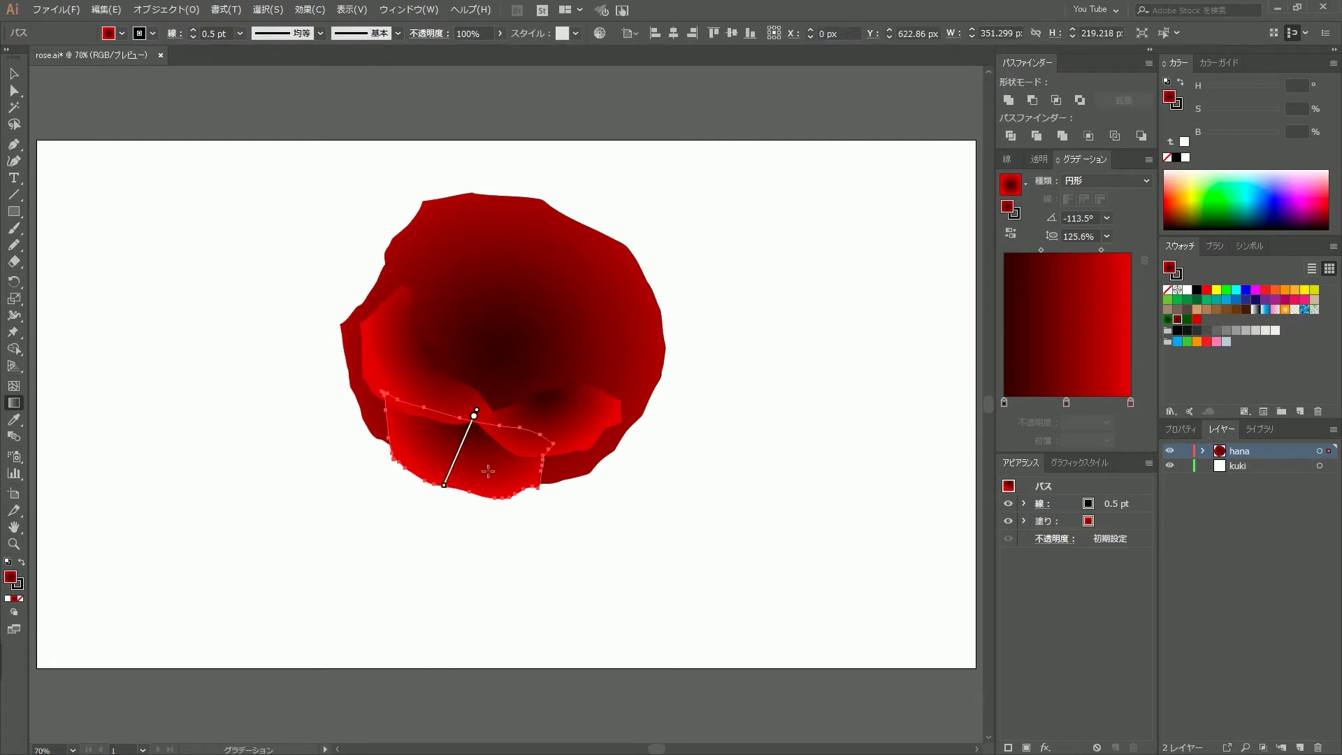
{"action": "key", "text": "ctrl+shift+a"}
{"action": "key", "text": "n"}
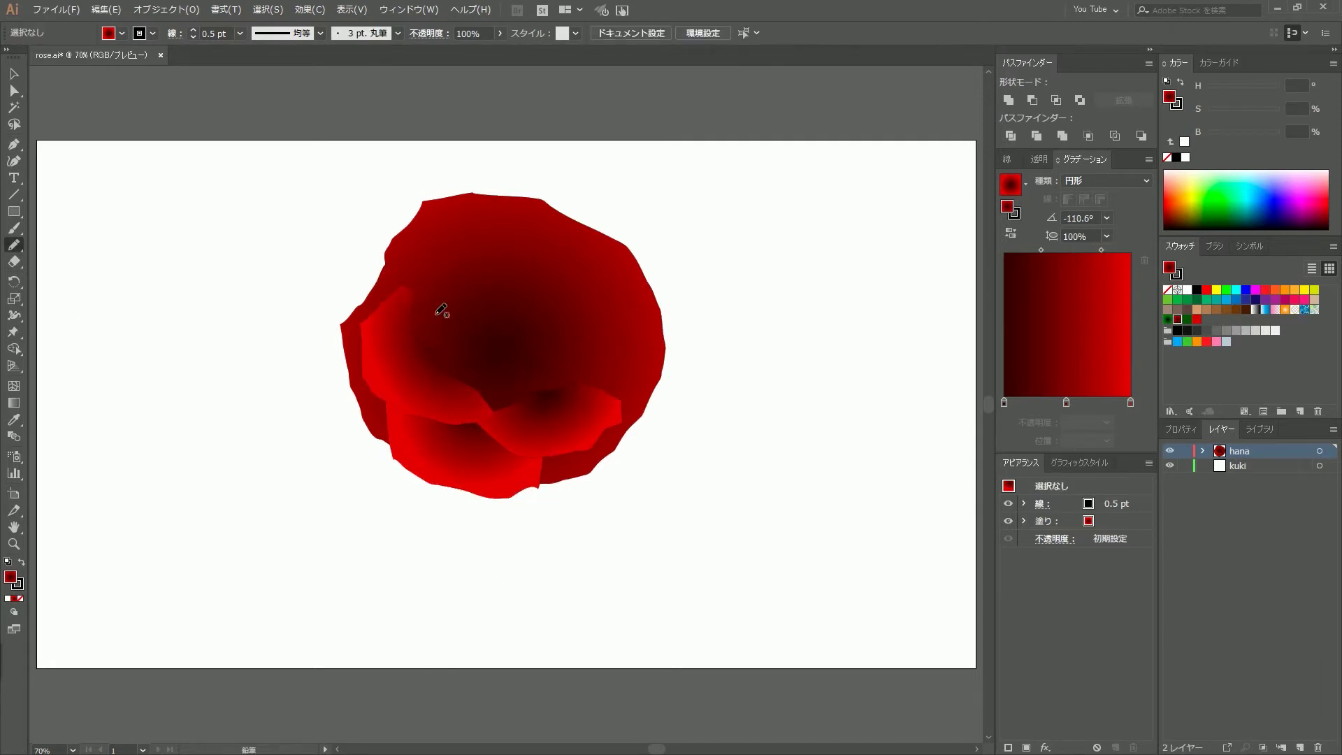
{"action": "left_click_drag", "start_coordinate": [543, 472], "coordinate": [539, 466]}
{"action": "key", "text": "g"}
{"action": "left_click_drag", "start_coordinate": [578, 416], "coordinate": [604, 460]}
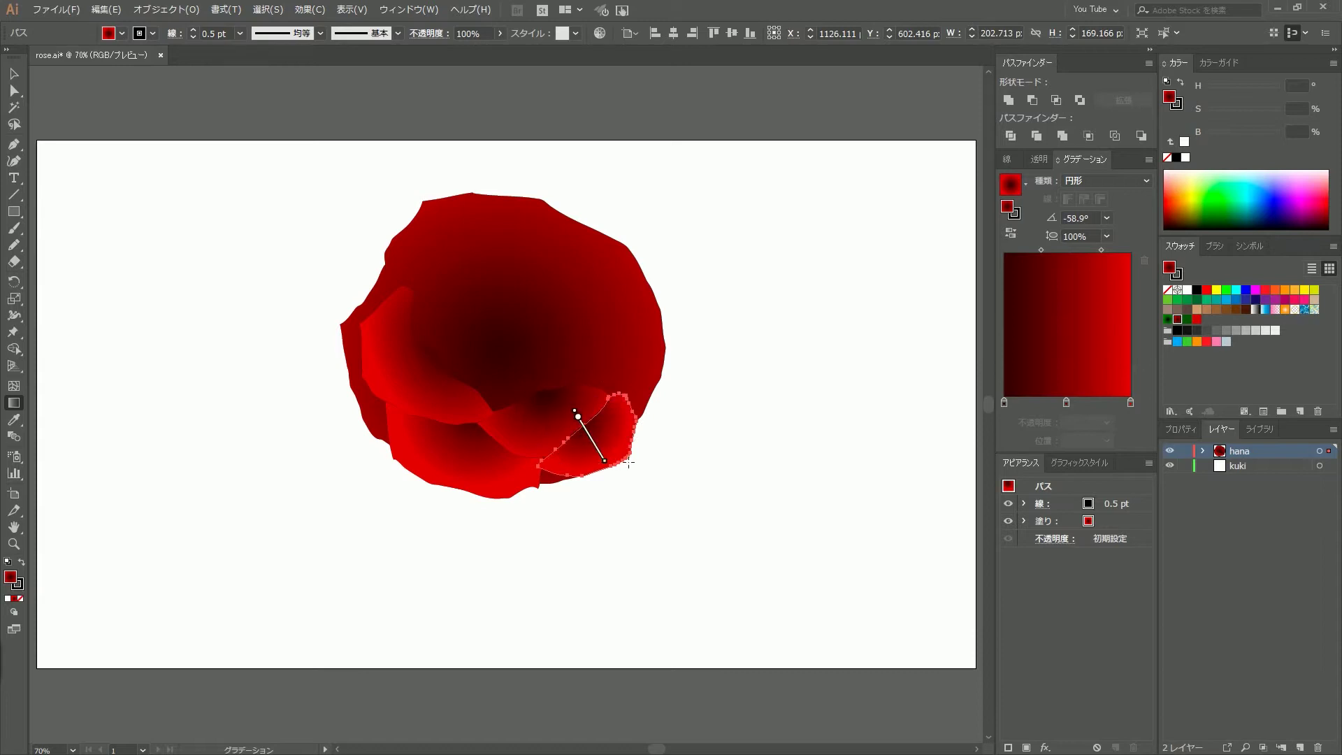
{"action": "key", "text": "ctrl+shift+a"}
{"action": "key", "text": "v"}
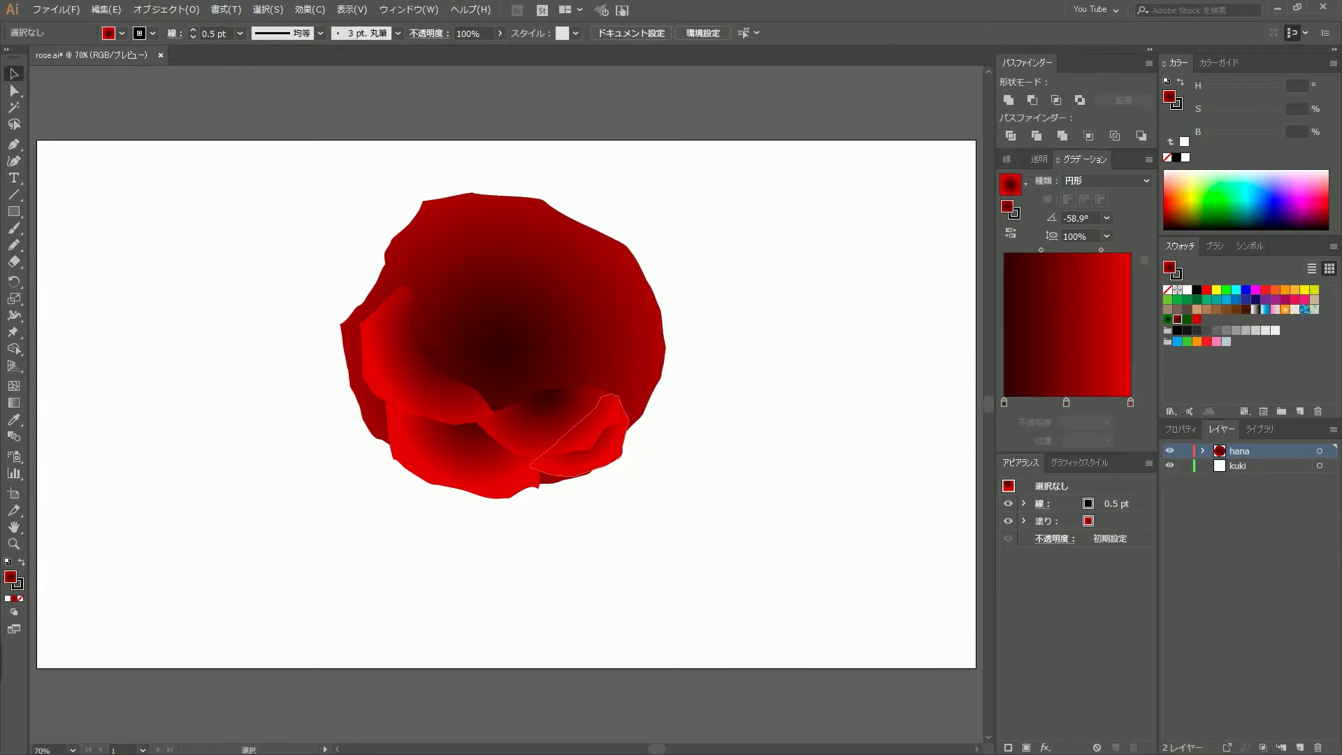
{"action": "left_click", "coordinate": [605, 263], "text": "ctrl"}
{"action": "key", "text": "ctrl+shift+a"}
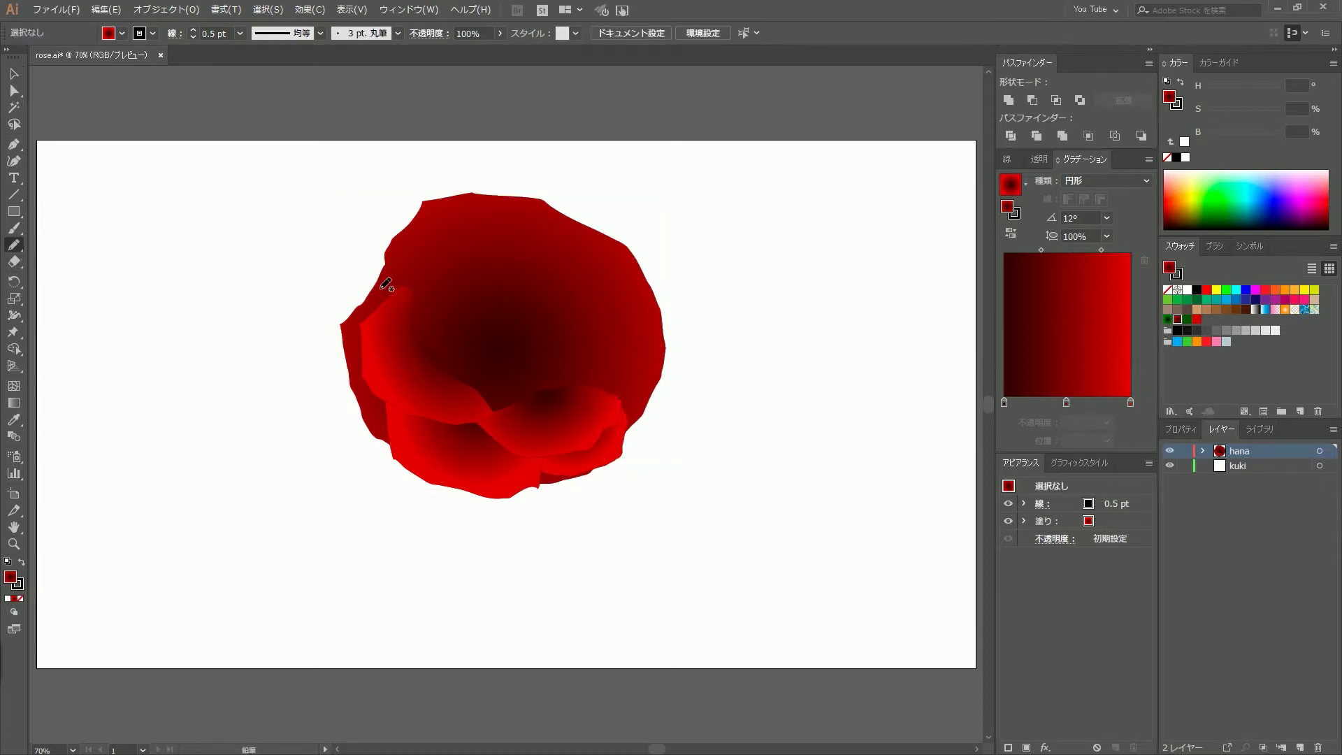
Draw an upper-left petal and shade it with a widened red gradient
{"action": "left_click_drag", "start_coordinate": [436, 233], "coordinate": [371, 318]}
{"action": "left_click_drag", "start_coordinate": [461, 211], "coordinate": [428, 229]}
{"action": "left_click", "coordinate": [454, 245], "text": "ctrl"}
{"action": "key", "text": "g"}
{"action": "left_click_drag", "start_coordinate": [457, 278], "coordinate": [438, 221]}
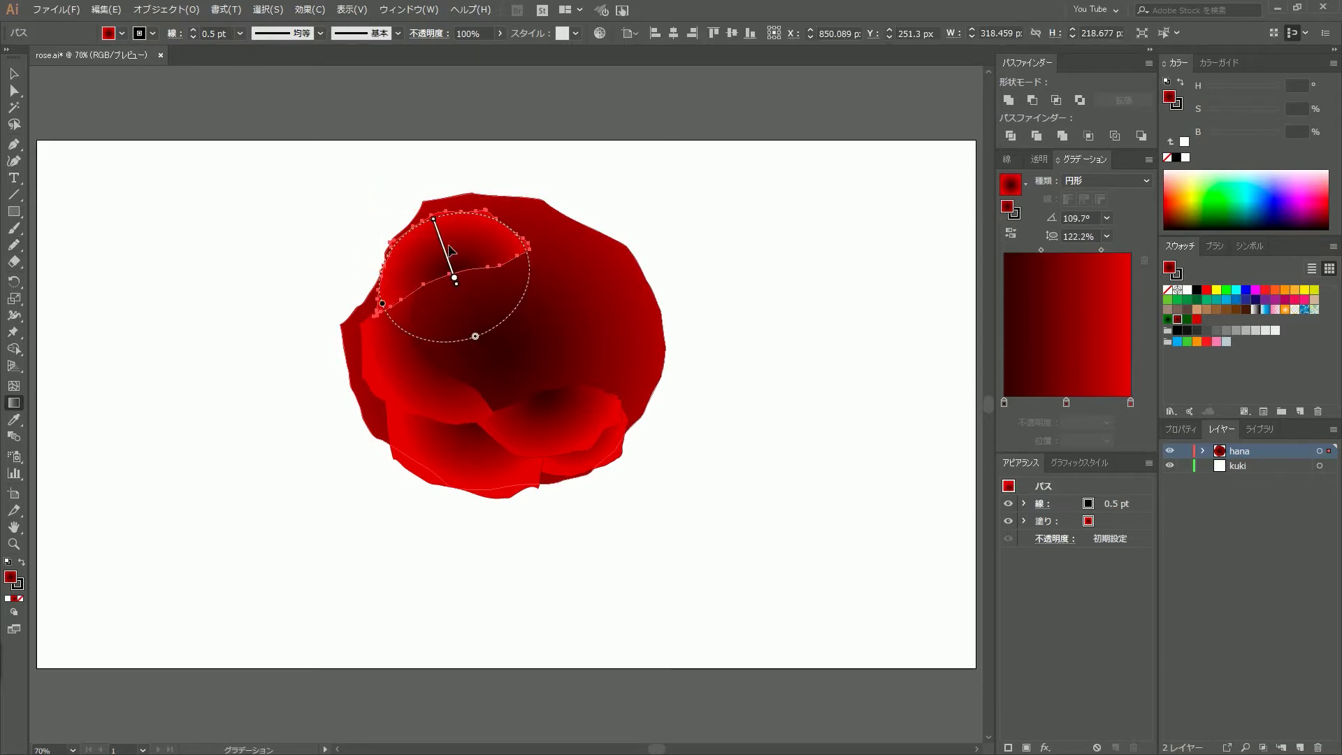
{"action": "left_click_drag", "start_coordinate": [387, 306], "coordinate": [372, 313]}
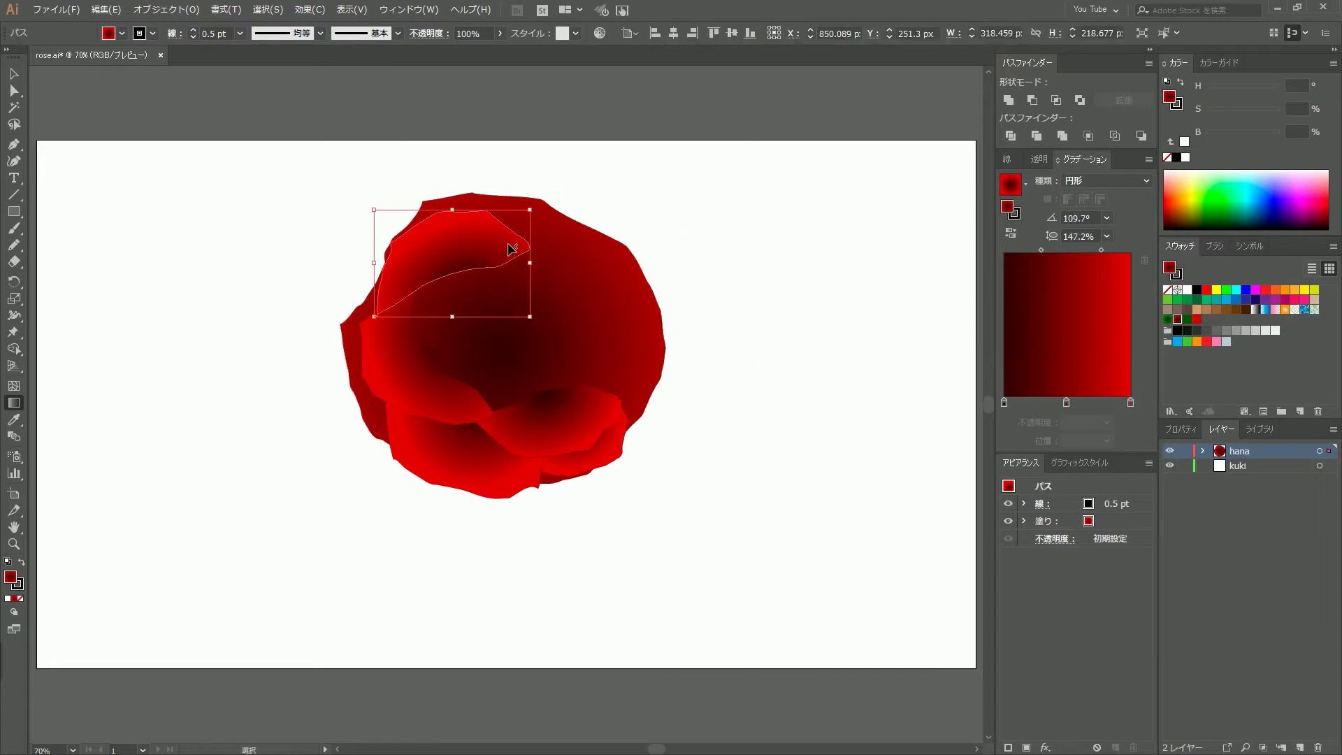
{"action": "left_click", "coordinate": [52, 255], "text": "ctrl"}
Draw a petal near the top centre and shade it with a gradient
{"action": "left_click_drag", "start_coordinate": [603, 250], "coordinate": [507, 245]}
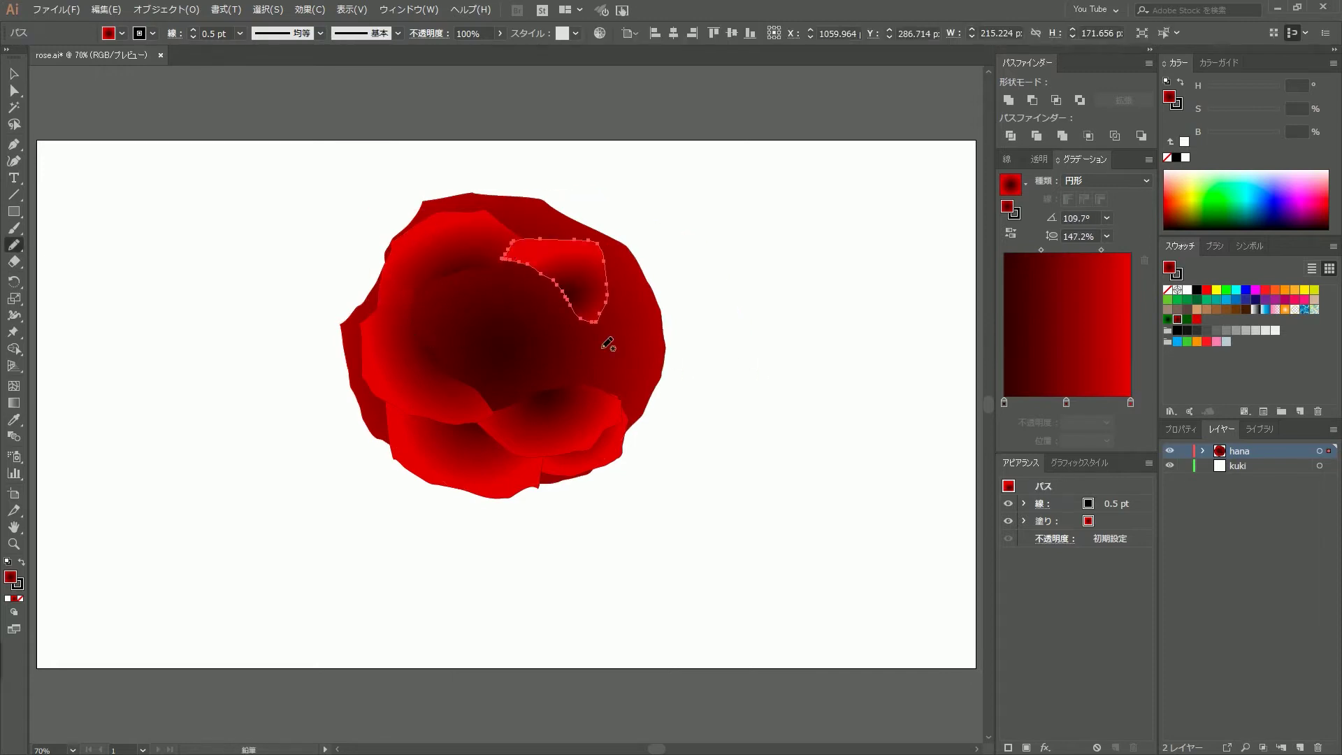
{"action": "key", "text": "g"}
{"action": "mouse_move", "coordinate": [510, 374]}
{"action": "left_mouse_down"}
{"action": "mouse_move", "coordinate": [566, 307]}
{"action": "mouse_move", "coordinate": [586, 307]}
{"action": "mouse_move", "coordinate": [615, 344]}
{"action": "left_mouse_up"}
{"action": "key", "text": "ctrl+shift+a"}
{"action": "key", "text": "g"}
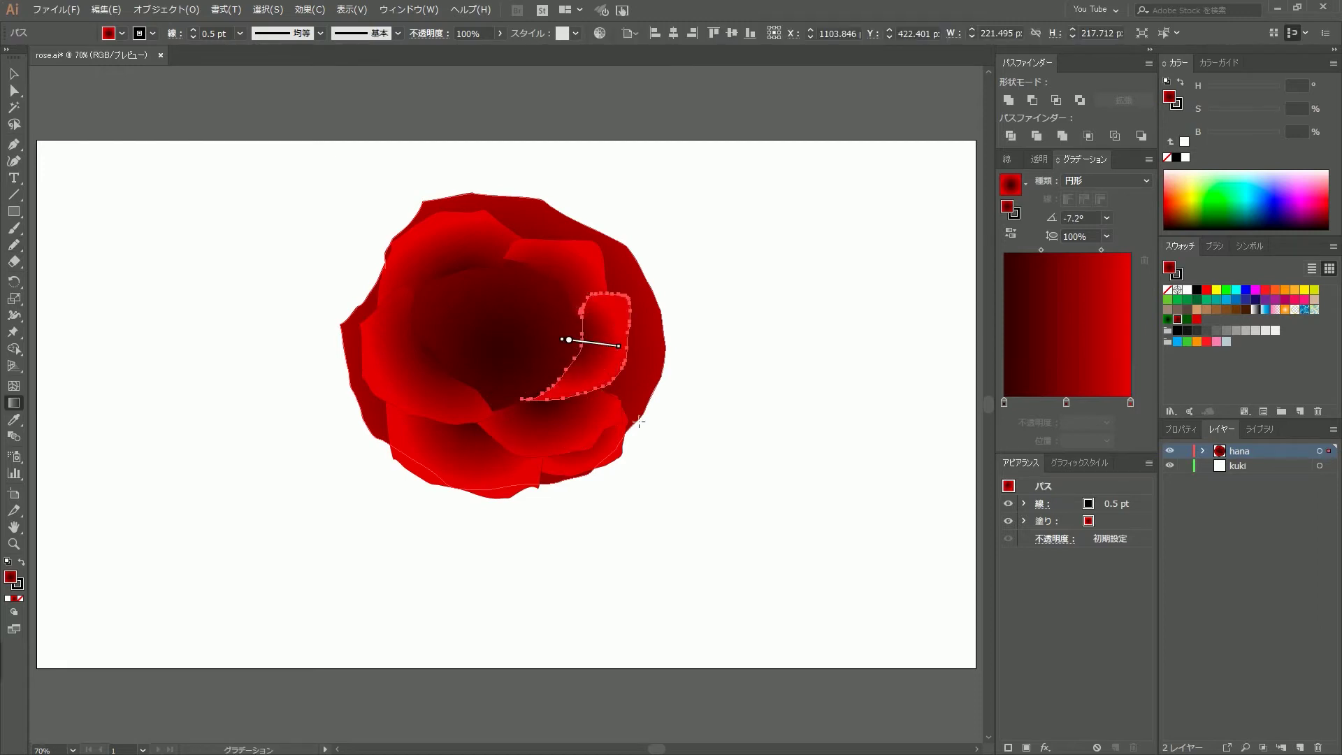
{"action": "key", "text": "ctrl+shift+a"}
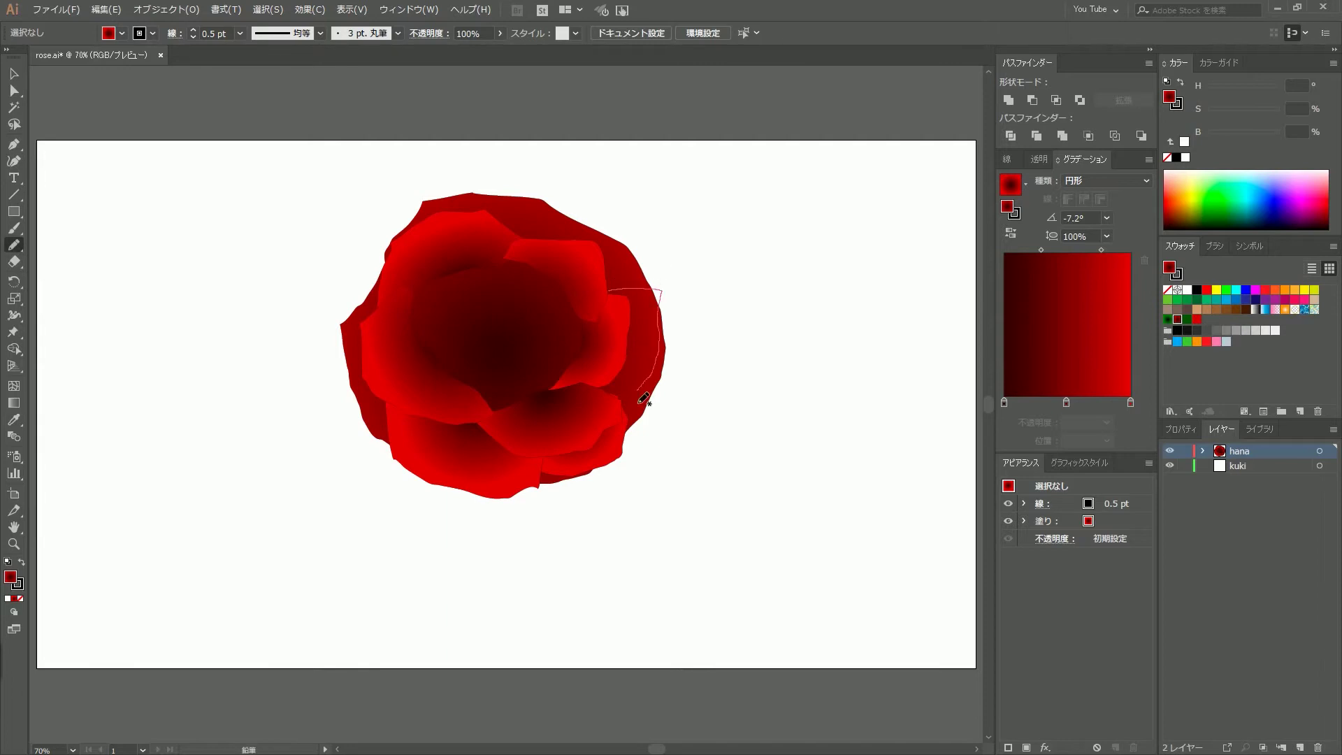
Add gradient-shaded petals on the rose's right edge and upper right
{"action": "left_click_drag", "start_coordinate": [644, 398], "coordinate": [573, 403]}
{"action": "key", "text": "g"}
{"action": "left_click_drag", "start_coordinate": [584, 344], "coordinate": [648, 336]}
{"action": "left_click_drag", "start_coordinate": [567, 339], "coordinate": [643, 337]}
{"action": "key", "text": "ctrl+shift+a"}
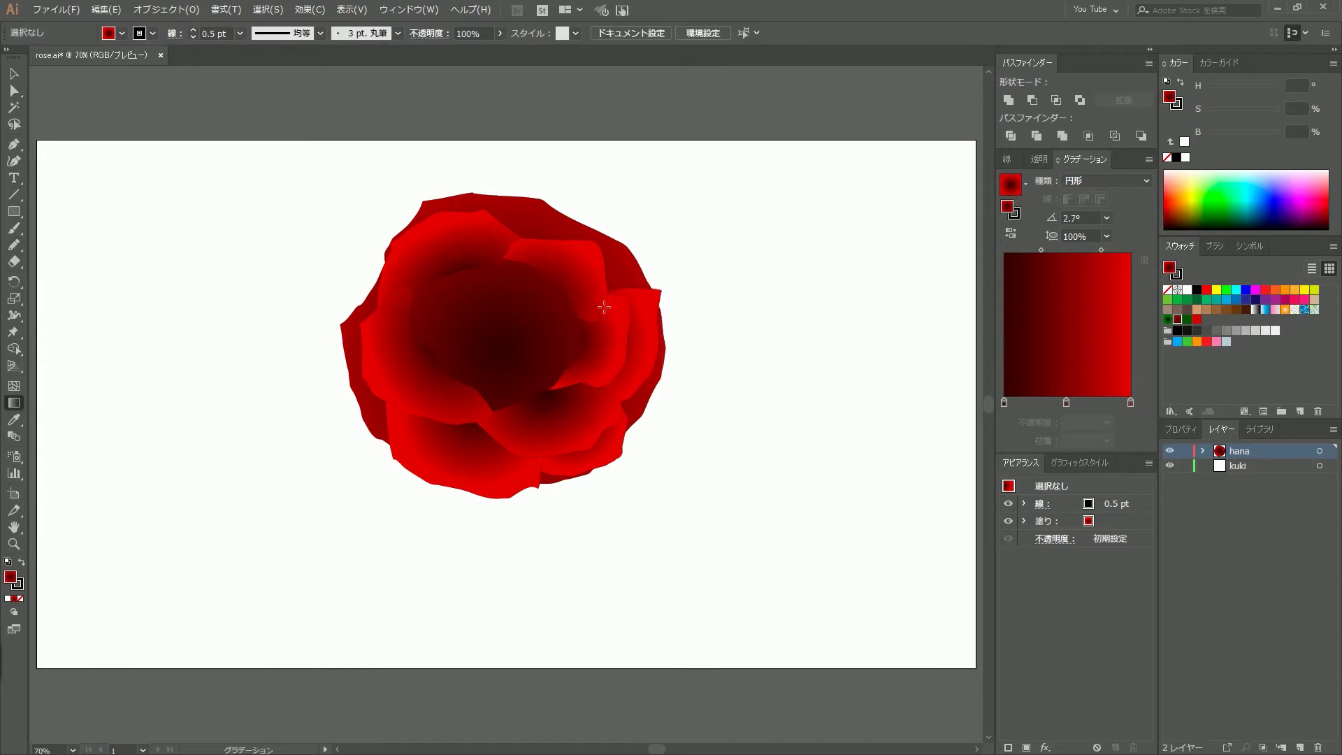
{"action": "left_click_drag", "start_coordinate": [643, 289], "coordinate": [526, 241]}
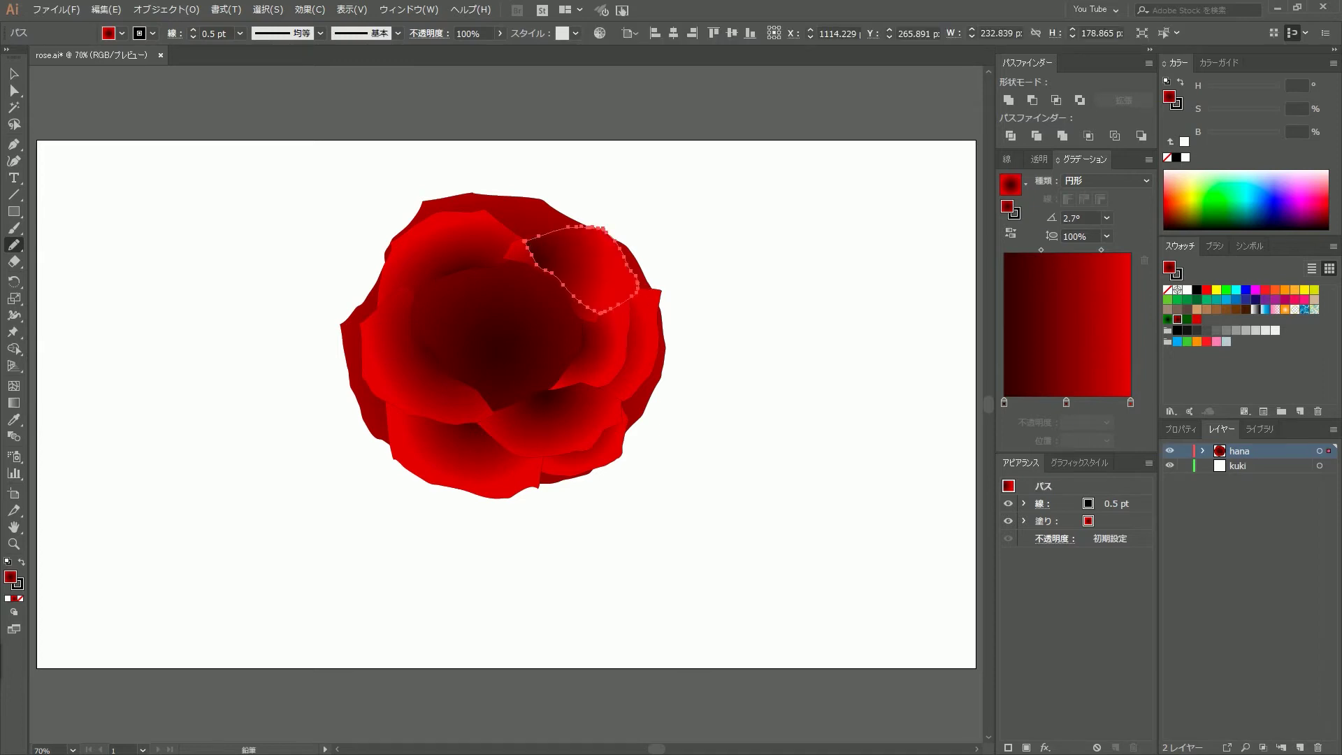
{"action": "key", "text": "g"}
{"action": "left_click_drag", "start_coordinate": [489, 329], "coordinate": [554, 288]}
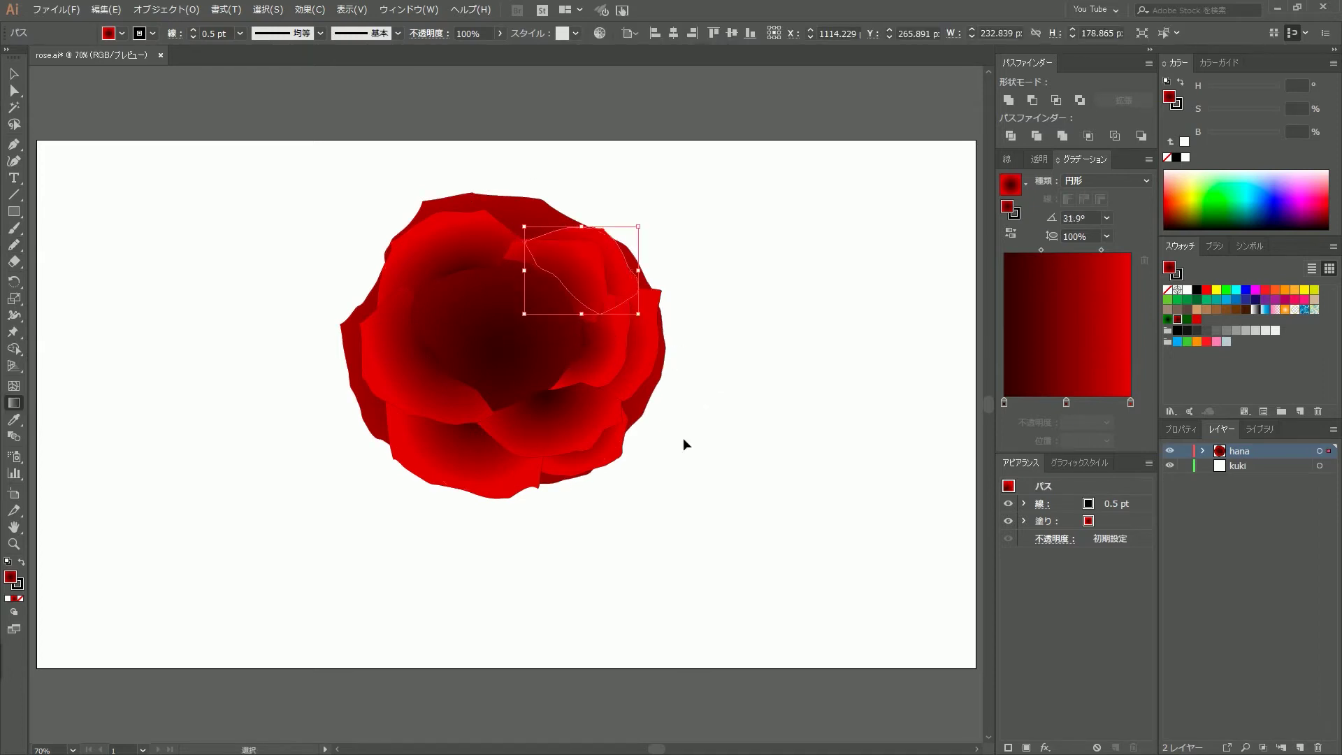
{"action": "key", "text": "ctrl+shift+a"}
{"action": "key", "text": "n"}
Draw a large gradient petal across the top, leaving the rose's centre open
{"action": "left_click_drag", "start_coordinate": [541, 207], "coordinate": [375, 340]}
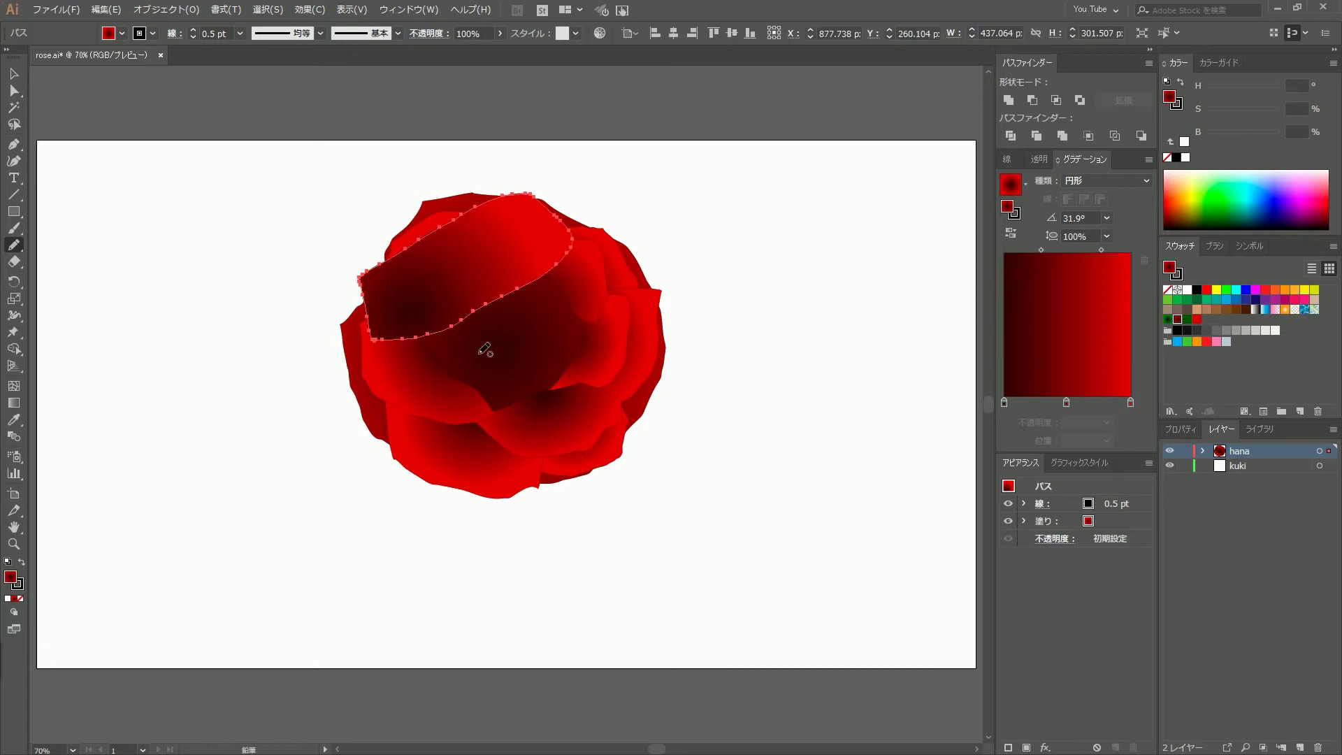
{"action": "key", "text": "g"}
{"action": "left_click_drag", "start_coordinate": [480, 307], "coordinate": [440, 231]}
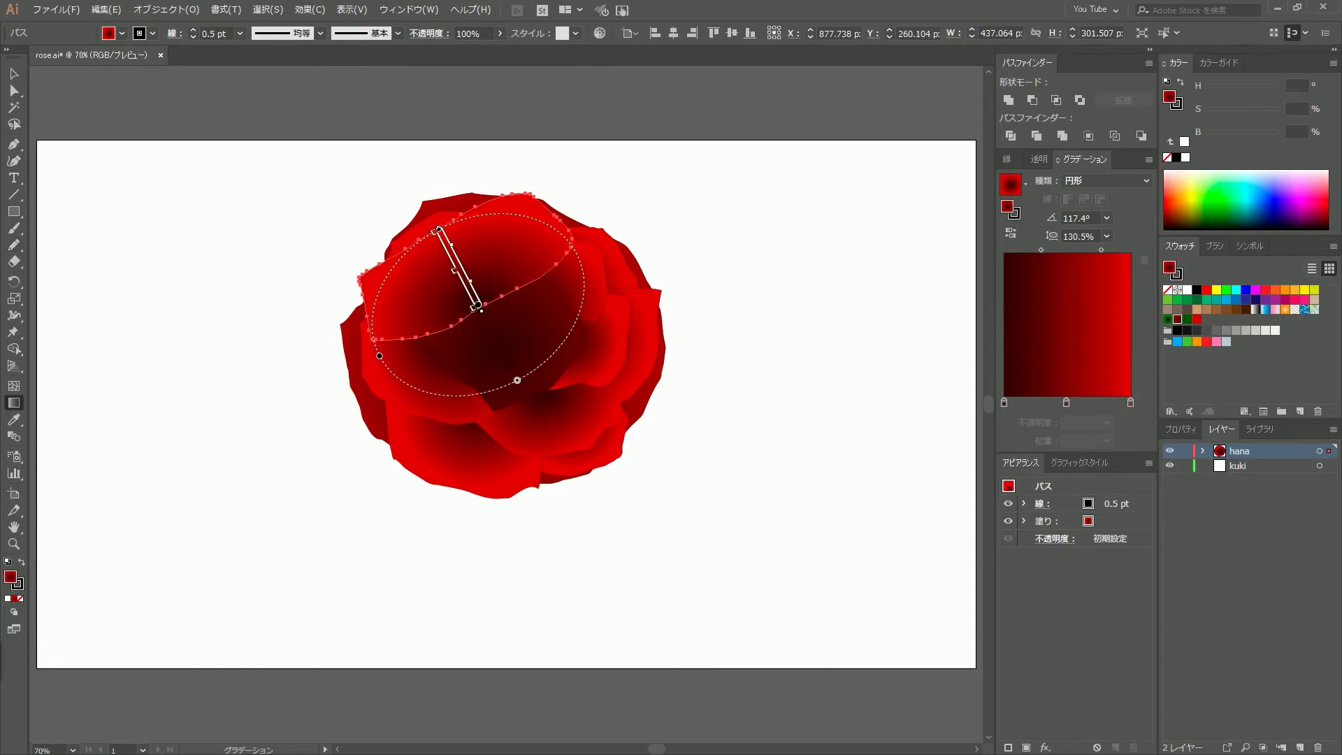
{"action": "key", "text": "v"}
{"action": "left_click", "coordinate": [722, 336]}
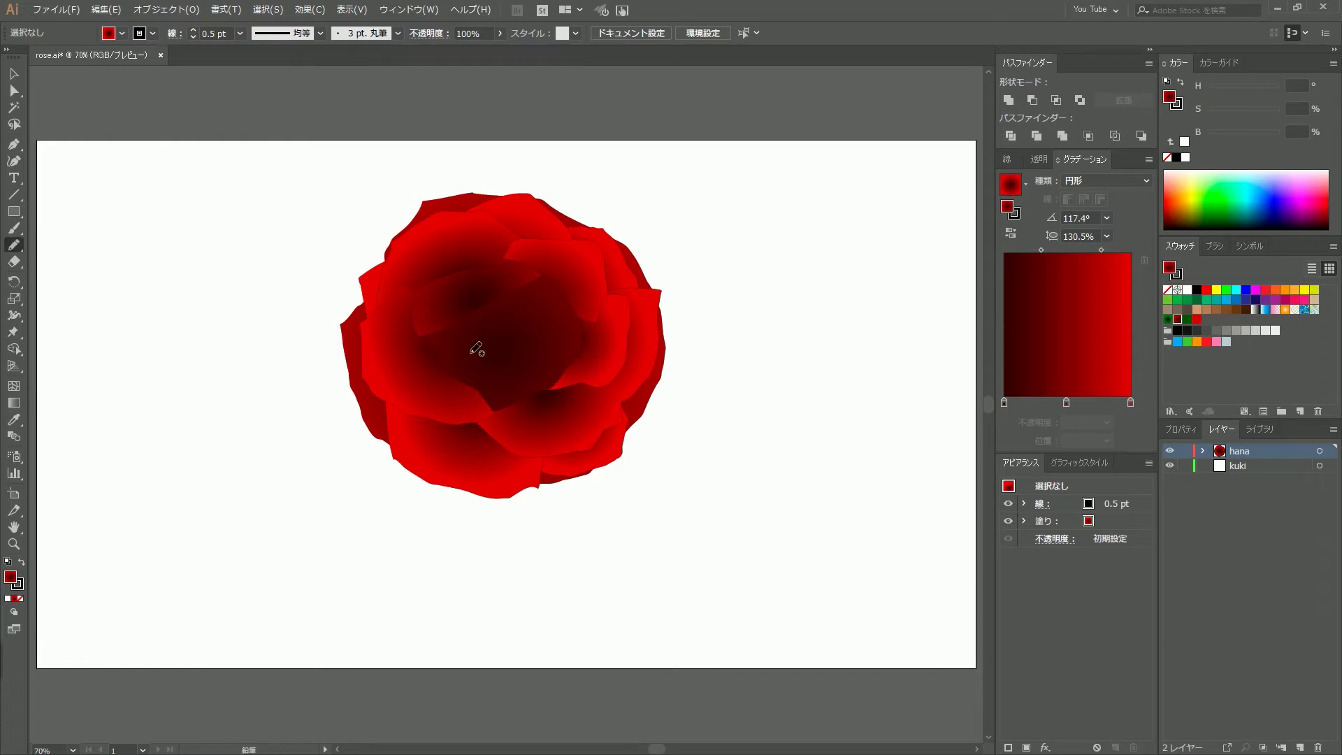
{"action": "key", "text": "ctrl+z"}
Nudge the lower petal and reshade it and the upper-left inner petal
{"action": "left_click_drag", "start_coordinate": [533, 389], "coordinate": [528, 393]}
{"action": "key", "text": "g"}
{"action": "left_click_drag", "start_coordinate": [516, 347], "coordinate": [529, 400]}
{"action": "left_click", "coordinate": [451, 307], "text": "ctrl"}
{"action": "mouse_move", "coordinate": [524, 289]}
{"action": "left_mouse_down"}
{"action": "mouse_move", "coordinate": [486, 269]}
{"action": "mouse_move", "coordinate": [533, 299]}
{"action": "left_mouse_up"}
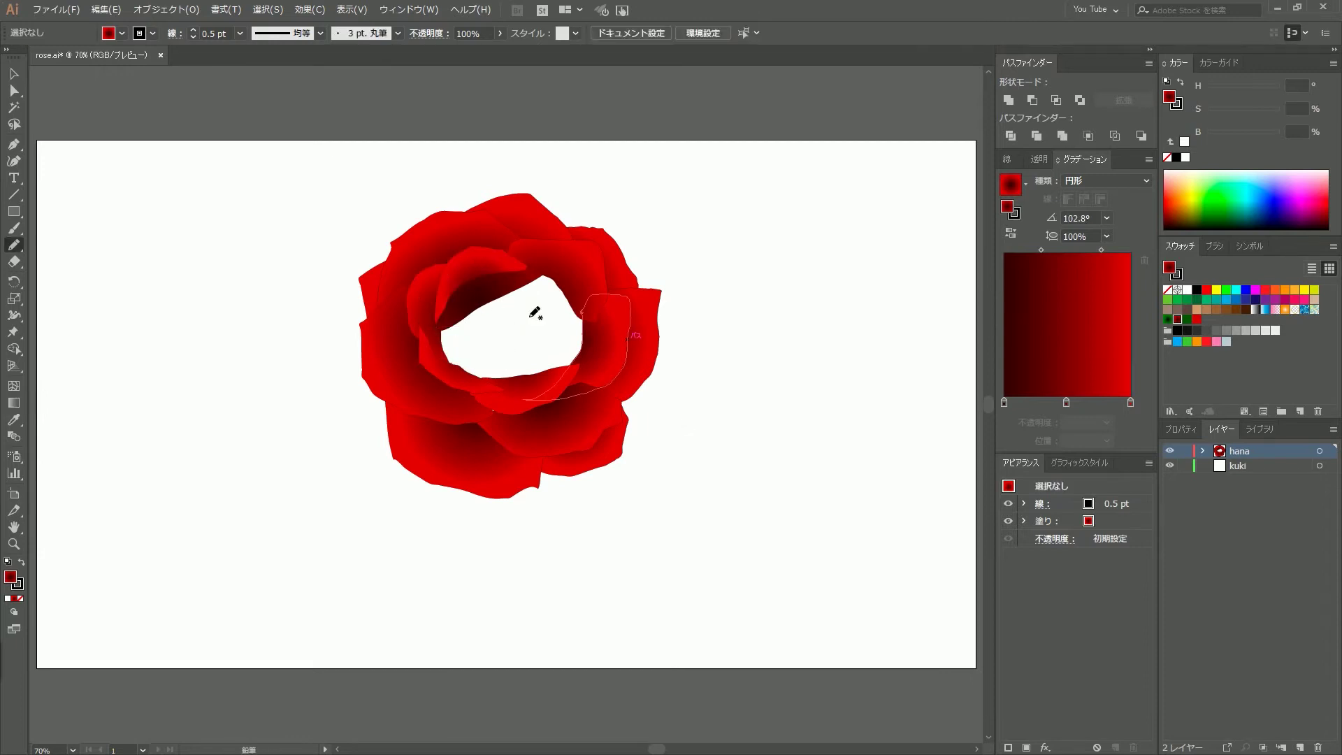
{"action": "left_click", "coordinate": [447, 370], "text": "ctrl"}
Draw new inner petals inside the rose, including one on the left
{"action": "key", "text": "n"}
{"action": "mouse_move", "coordinate": [474, 359]}
{"action": "left_mouse_down"}
{"action": "mouse_move", "coordinate": [492, 377]}
{"action": "mouse_move", "coordinate": [546, 373]}
{"action": "left_mouse_up"}
{"action": "key", "text": "n"}
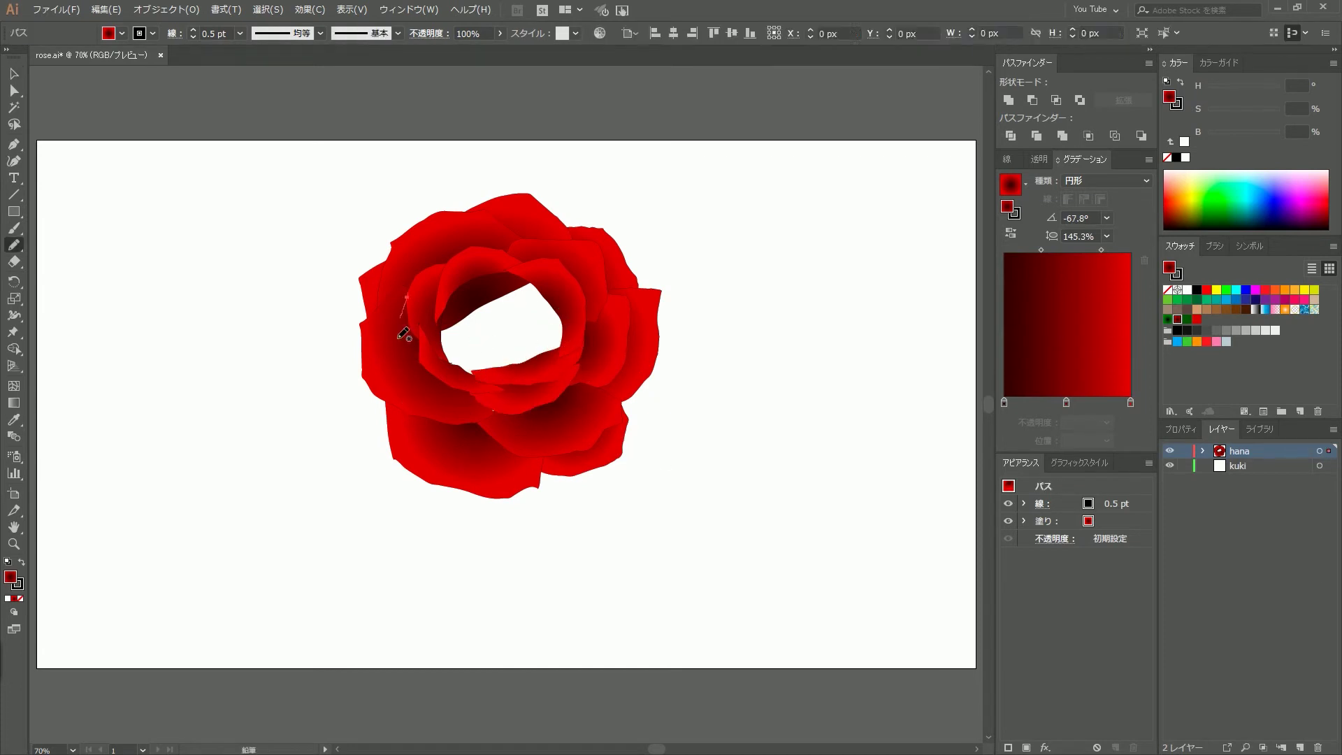
{"action": "left_click", "coordinate": [405, 350], "text": "ctrl"}
{"action": "left_click_drag", "start_coordinate": [499, 307], "coordinate": [501, 369]}
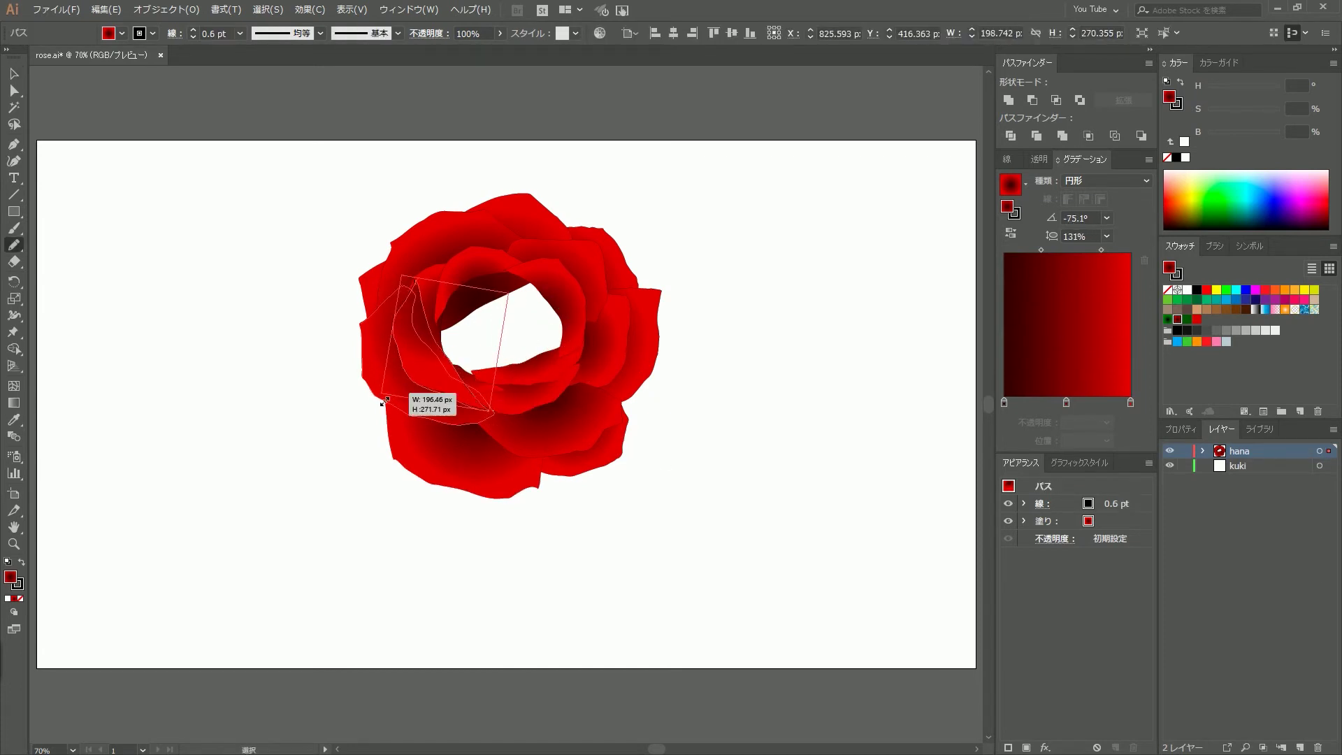
{"action": "key", "text": "g"}
{"action": "key", "text": "n"}
{"action": "left_click", "coordinate": [465, 358], "text": "ctrl"}
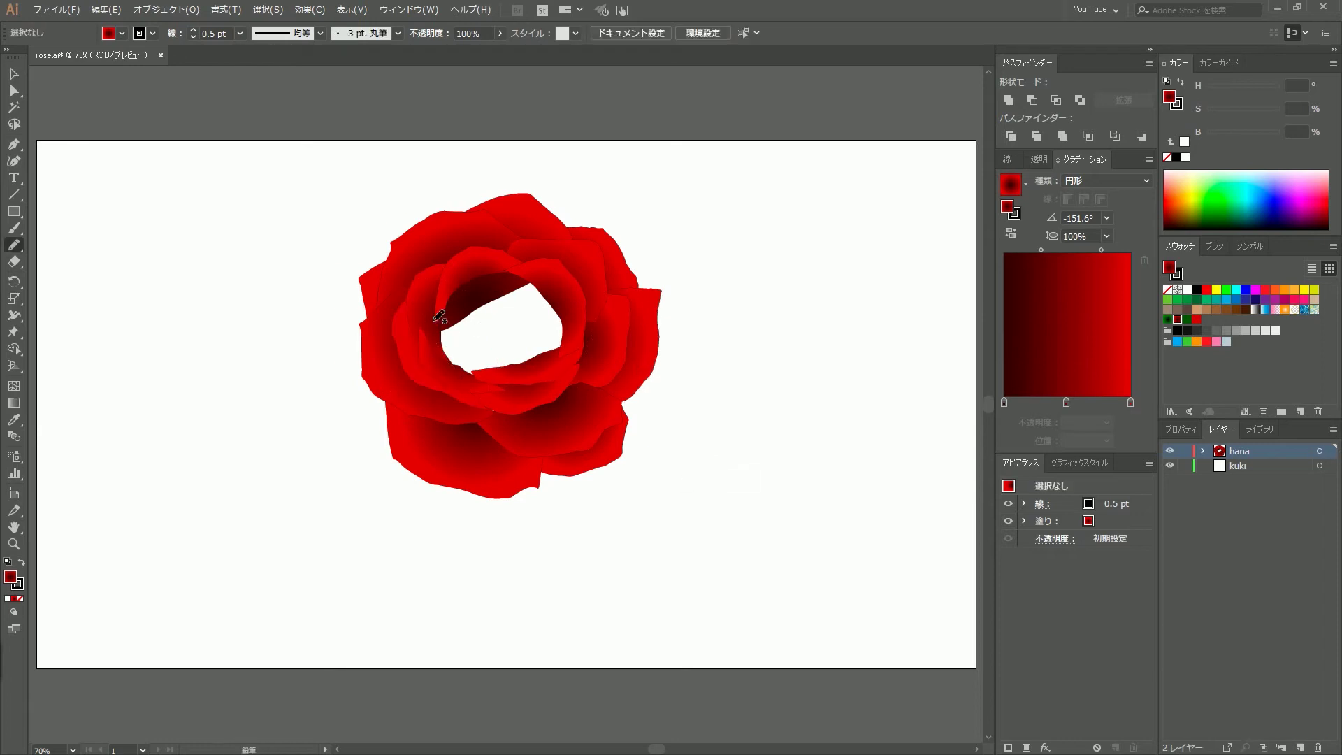
Fill the rose's hole with a centre petal and set its gradient direction
{"action": "key", "text": "g"}
{"action": "left_click_drag", "start_coordinate": [517, 279], "coordinate": [475, 300]}
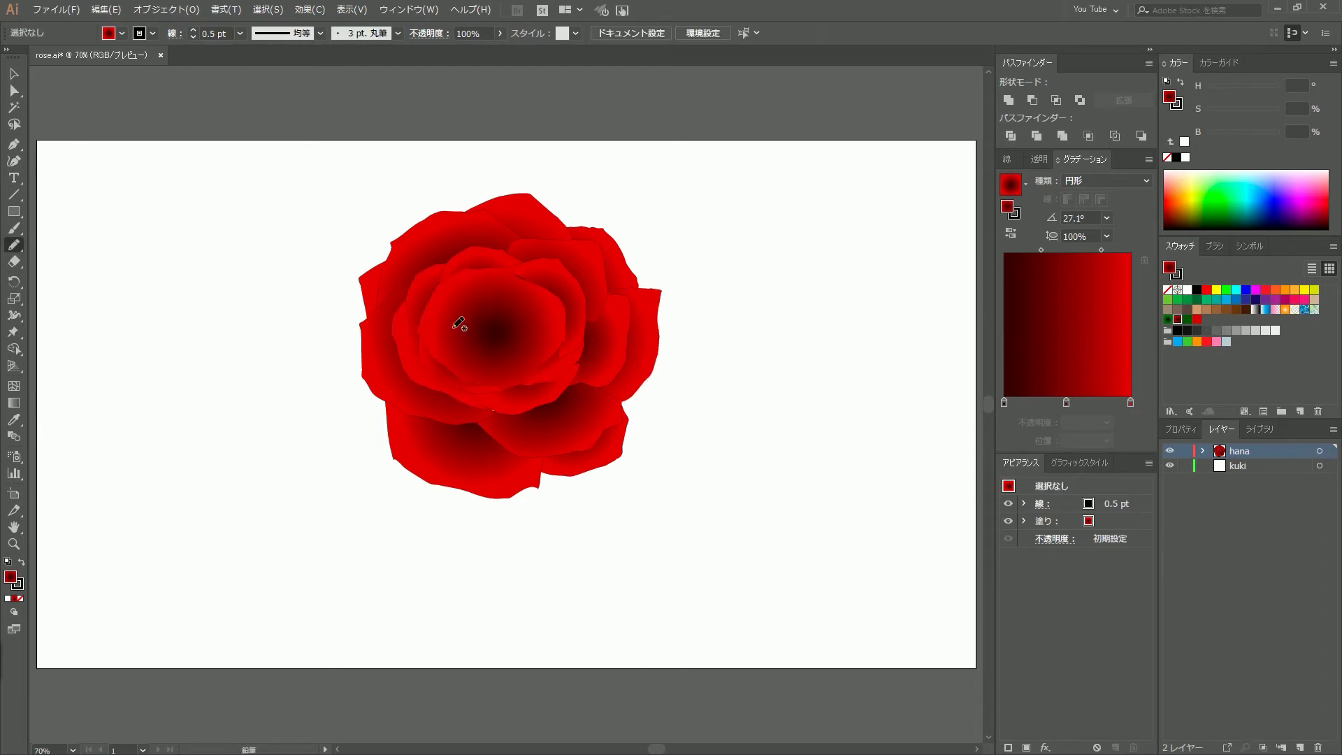
{"action": "left_click", "coordinate": [520, 370], "text": "ctrl"}
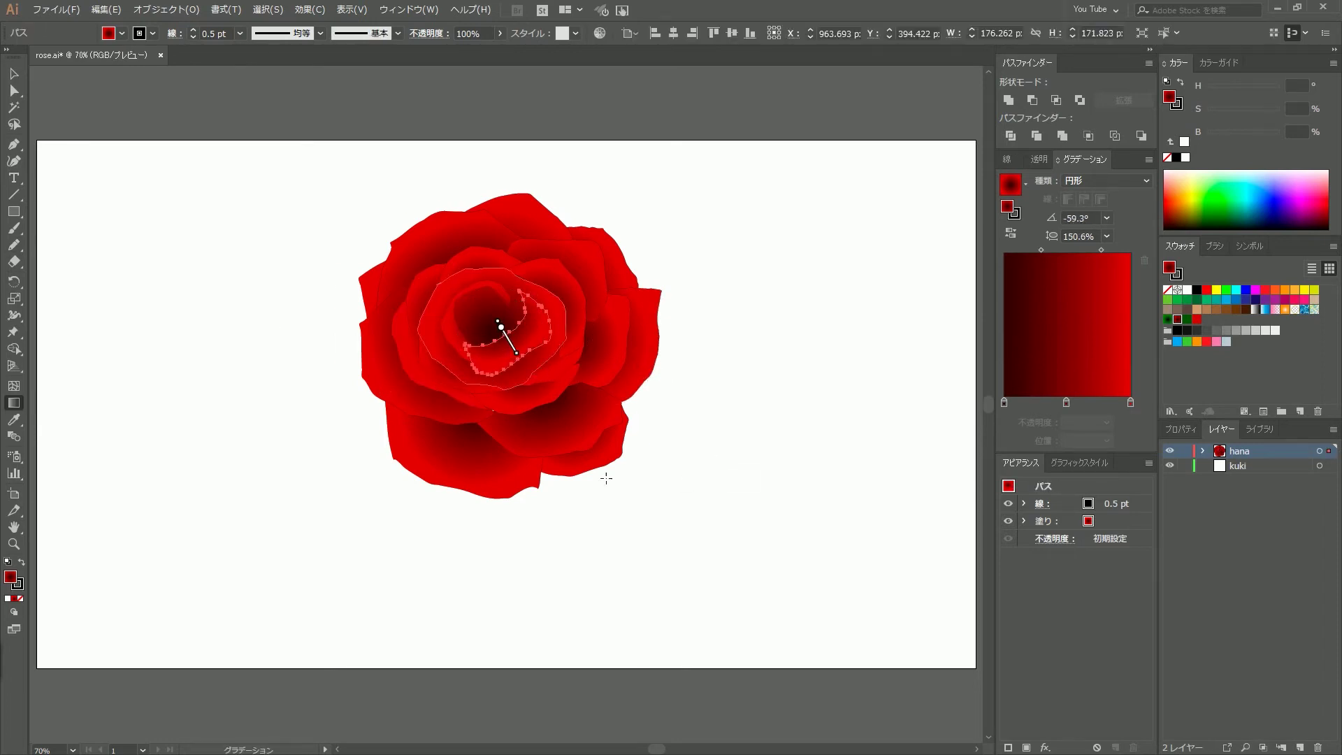
{"action": "mouse_move", "coordinate": [484, 334]}
{"action": "left_mouse_down"}
{"action": "mouse_move", "coordinate": [475, 302]}
{"action": "mouse_move", "coordinate": [496, 318]}
{"action": "mouse_move", "coordinate": [489, 297]}
{"action": "mouse_move", "coordinate": [482, 311]}
{"action": "left_mouse_up"}
{"action": "key", "text": "ctrl+shift+a"}
Draw a small loop around the centre and a new petal on the rose's left side
{"action": "key", "text": "n"}
{"action": "key", "text": "g"}
{"action": "key", "text": "n"}
{"action": "key", "text": "n"}
{"action": "mouse_move", "coordinate": [518, 292]}
{"action": "left_mouse_down"}
{"action": "mouse_move", "coordinate": [512, 343]}
{"action": "mouse_move", "coordinate": [507, 322]}
{"action": "left_mouse_up"}
{"action": "key", "text": "g"}
{"action": "left_click", "coordinate": [697, 442]}
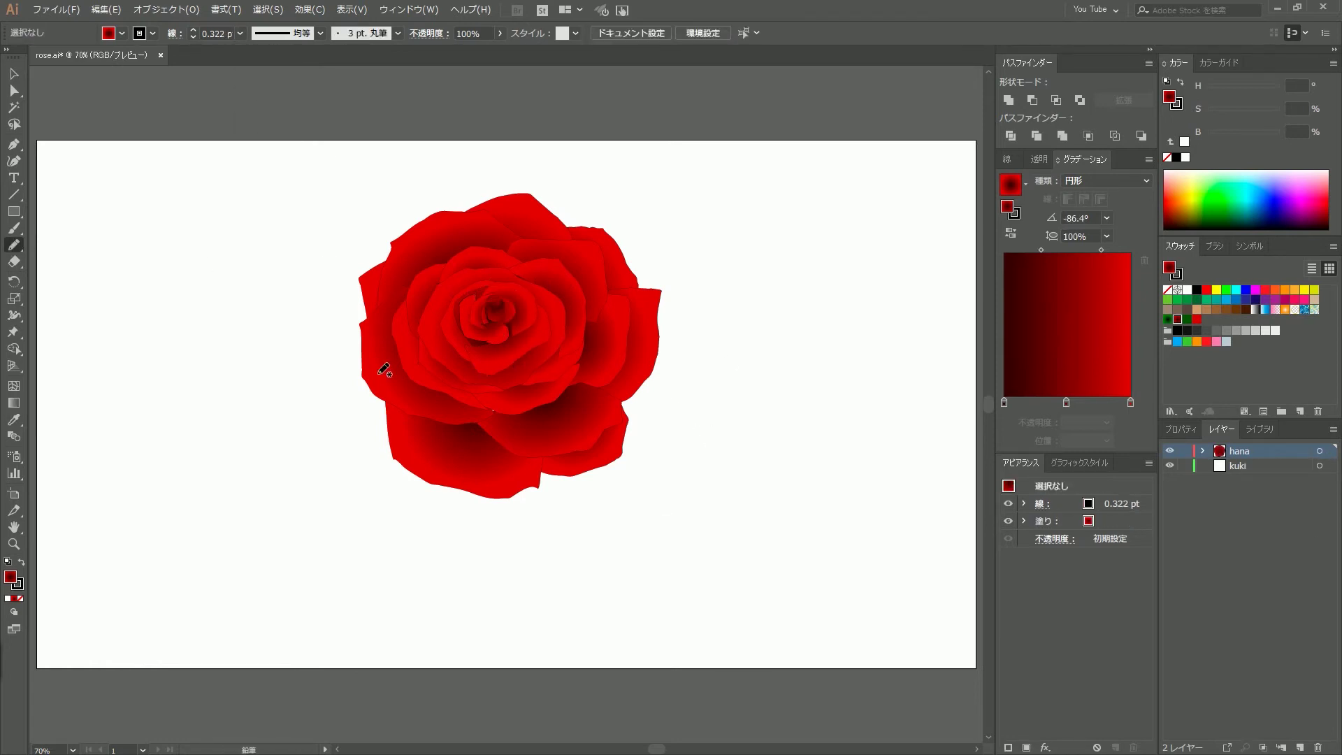
{"action": "left_click_drag", "start_coordinate": [391, 308], "coordinate": [412, 436]}
{"action": "key", "text": "g"}
{"action": "left_click", "coordinate": [733, 538]}
Reshade and nudge a centre petal, then redo the left petal's radial shading
{"action": "left_click", "coordinate": [419, 377], "text": "ctrl"}
{"action": "left_click", "coordinate": [568, 281], "text": "ctrl"}
{"action": "key", "text": "v"}
{"action": "left_click_drag", "start_coordinate": [593, 277], "coordinate": [591, 281]}
{"action": "key", "text": "g"}
{"action": "left_click", "coordinate": [434, 419], "text": "ctrl"}
{"action": "left_click_drag", "start_coordinate": [454, 343], "coordinate": [398, 400]}
{"action": "left_click", "coordinate": [638, 488], "text": "ctrl"}
Move the whole rose up toward the artboard top and lock it
{"action": "key", "text": "v"}
{"action": "left_click", "coordinate": [627, 462]}
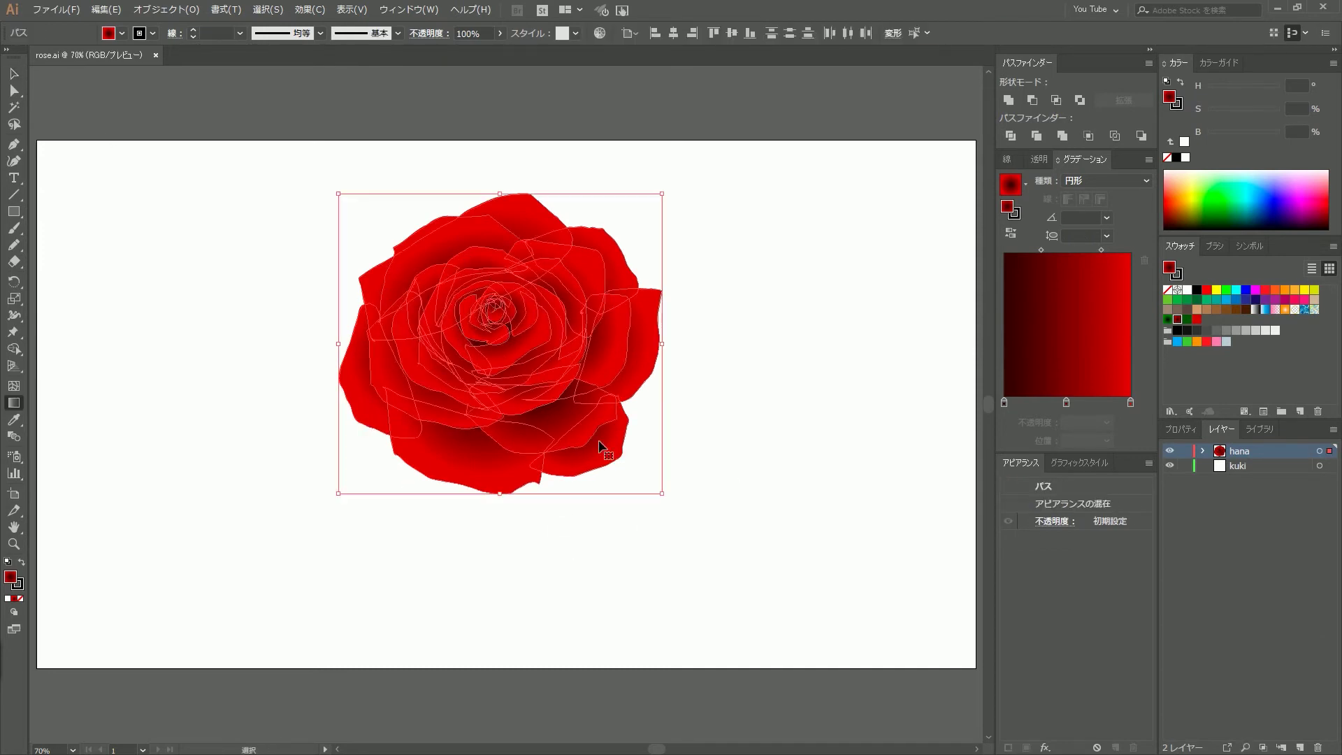
{"action": "left_click_drag", "start_coordinate": [627, 462], "coordinate": [626, 343]}
{"action": "key", "text": "ctrl+2"}
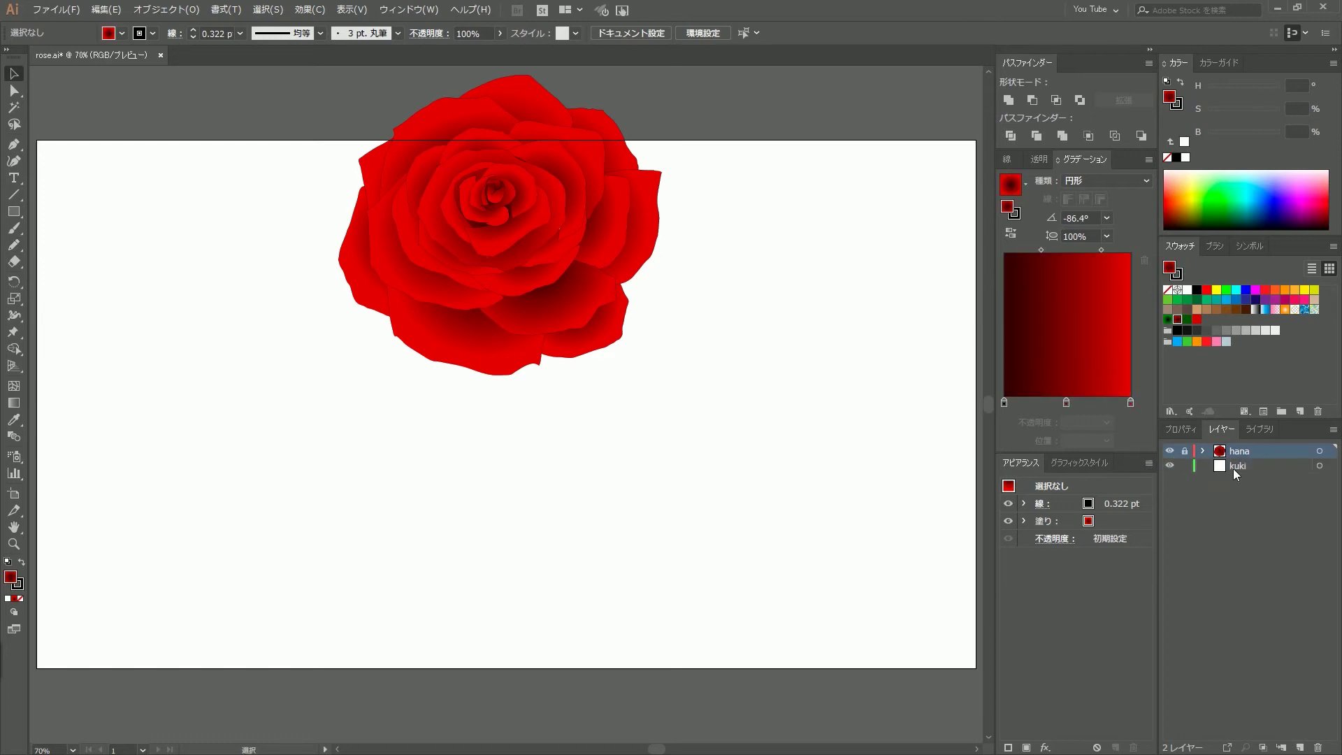
On the kuki layer, draw the green stem below the rose and reshape its radial gradient
{"action": "left_click", "coordinate": [14, 245]}
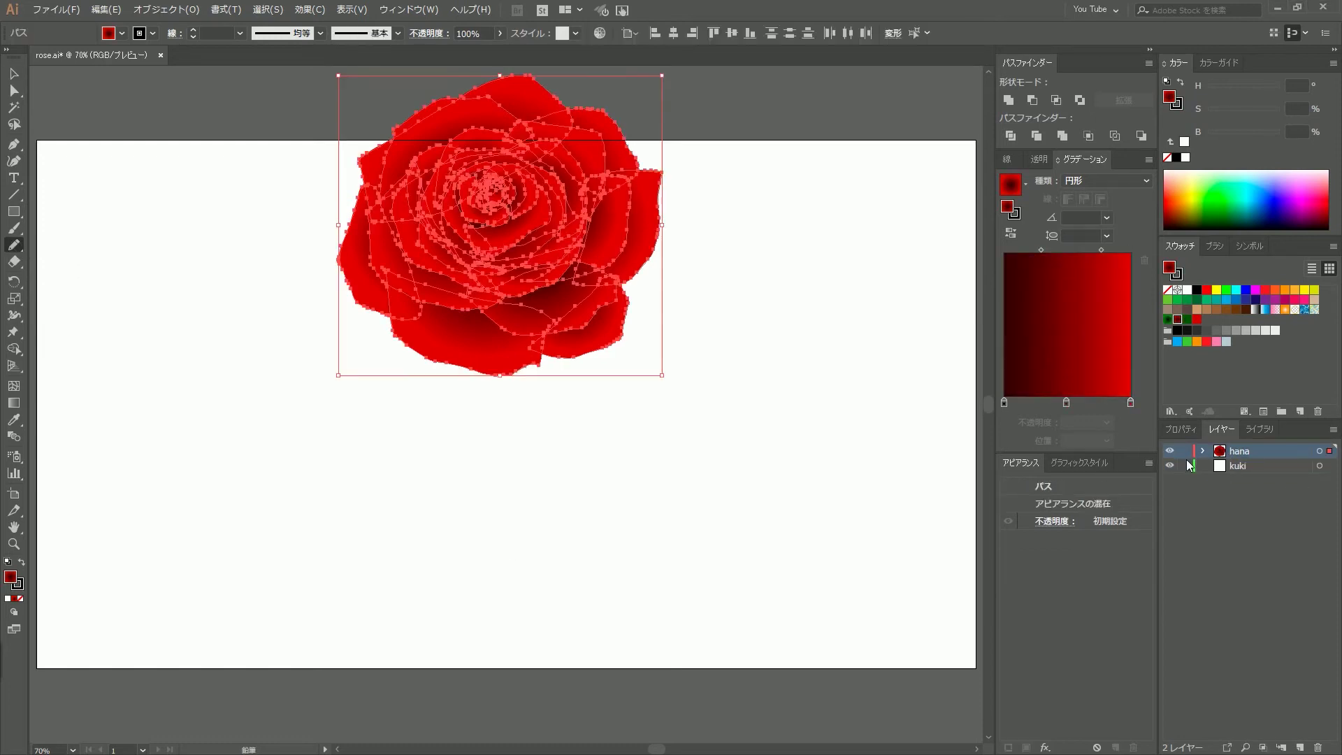
{"action": "left_click_drag", "start_coordinate": [515, 742], "coordinate": [518, 740]}
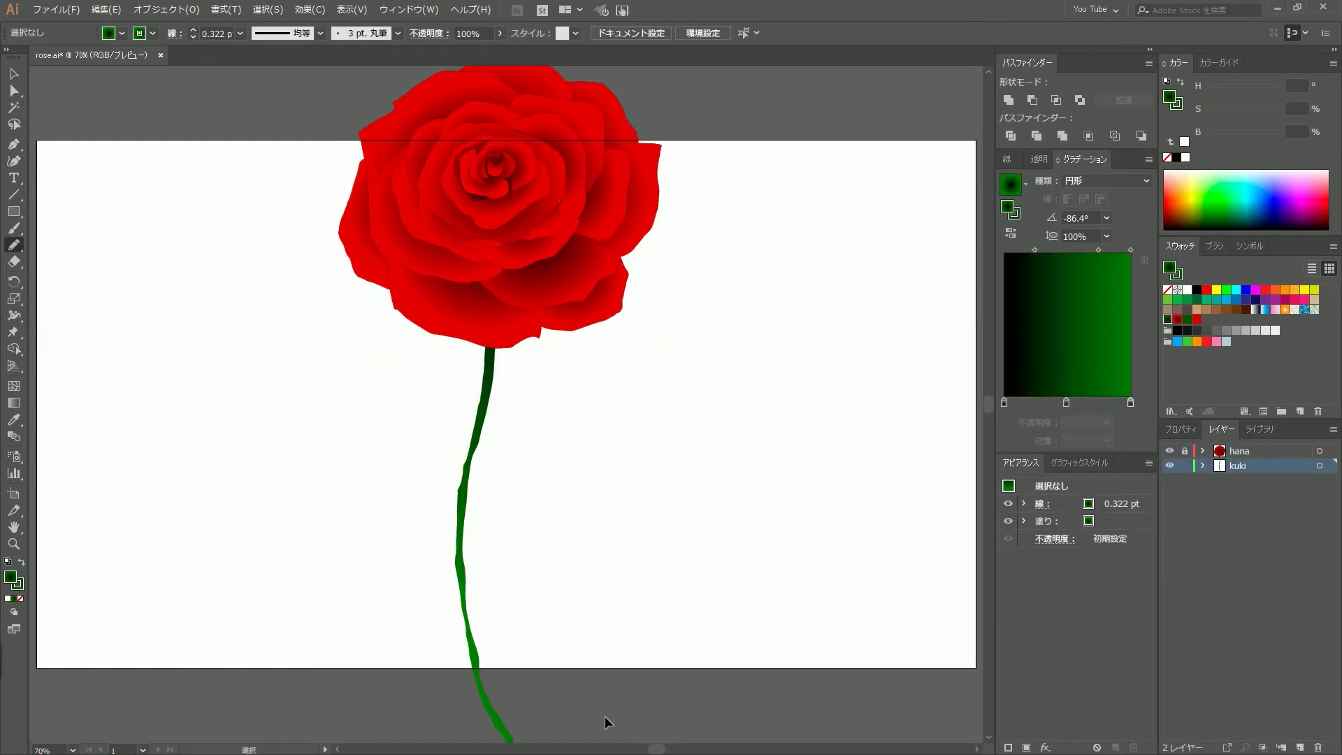
{"action": "left_click_drag", "start_coordinate": [543, 434], "coordinate": [614, 412]}
{"action": "key", "text": "ctrl+shift+a"}
Begin drawing a leaf shape beside the stem
{"action": "scroll", "coordinate": [623, 698], "scroll_direction": "down", "scroll_amount": 1}
{"action": "key", "text": "v"}
{"action": "left_click", "coordinate": [14, 245]}
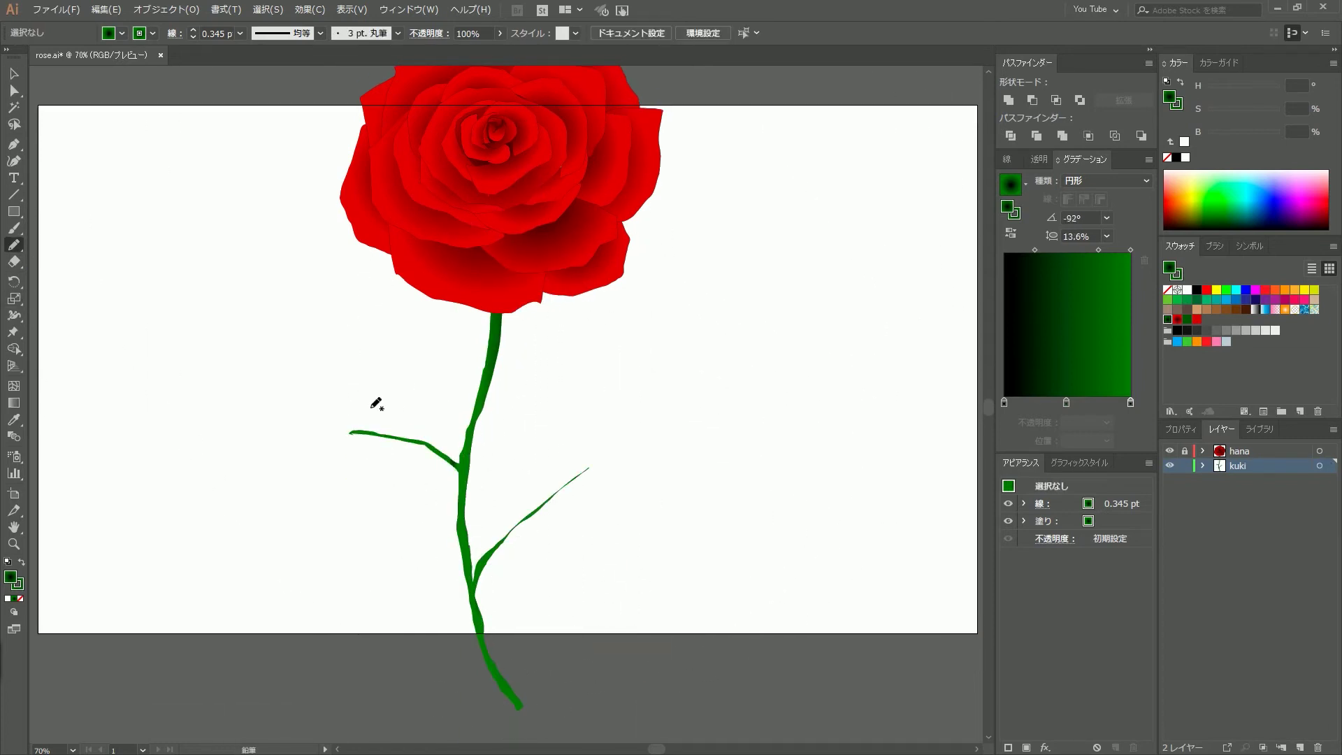
{"action": "key", "text": "g"}
{"action": "left_click_drag", "start_coordinate": [524, 379], "coordinate": [489, 419]}
Draw a second leaf beside the stem and a gradient-shaded leaf on the left branch
{"action": "left_click_drag", "start_coordinate": [542, 346], "coordinate": [627, 433]}
{"action": "key", "text": "g"}
{"action": "key", "text": "ctrl+shift+a"}
{"action": "key", "text": "n"}
{"action": "mouse_move", "coordinate": [350, 431]}
{"action": "left_mouse_down"}
{"action": "mouse_move", "coordinate": [380, 519]}
{"action": "mouse_move", "coordinate": [231, 528]}
{"action": "left_mouse_up"}
{"action": "key", "text": "g"}
{"action": "left_click_drag", "start_coordinate": [310, 445], "coordinate": [235, 517]}
{"action": "key", "text": "ctrl+shift+a"}
Add green gradient leaves: a thin one at the stem junction and one extending left
{"action": "key", "text": "n"}
{"action": "key", "text": "g"}
{"action": "left_click_drag", "start_coordinate": [372, 433], "coordinate": [195, 481]}
{"action": "key", "text": "ctrl+shift+a"}
{"action": "key", "text": "n"}
{"action": "key", "text": "g"}
{"action": "left_click_drag", "start_coordinate": [299, 443], "coordinate": [186, 479]}
{"action": "key", "text": "ctrl+shift+a"}
Draw a leaf above the right leaf and angle its radial gradient shading
{"action": "key", "text": "n"}
{"action": "left_click_drag", "start_coordinate": [520, 363], "coordinate": [653, 377]}
{"action": "key", "text": "g"}
{"action": "left_click_drag", "start_coordinate": [531, 356], "coordinate": [580, 448]}
{"action": "key", "text": "ctrl+shift+a"}
Add a leaf and a small gradient leaf on the lower branch
{"action": "key", "text": "n"}
{"action": "left_click_drag", "start_coordinate": [545, 512], "coordinate": [634, 510]}
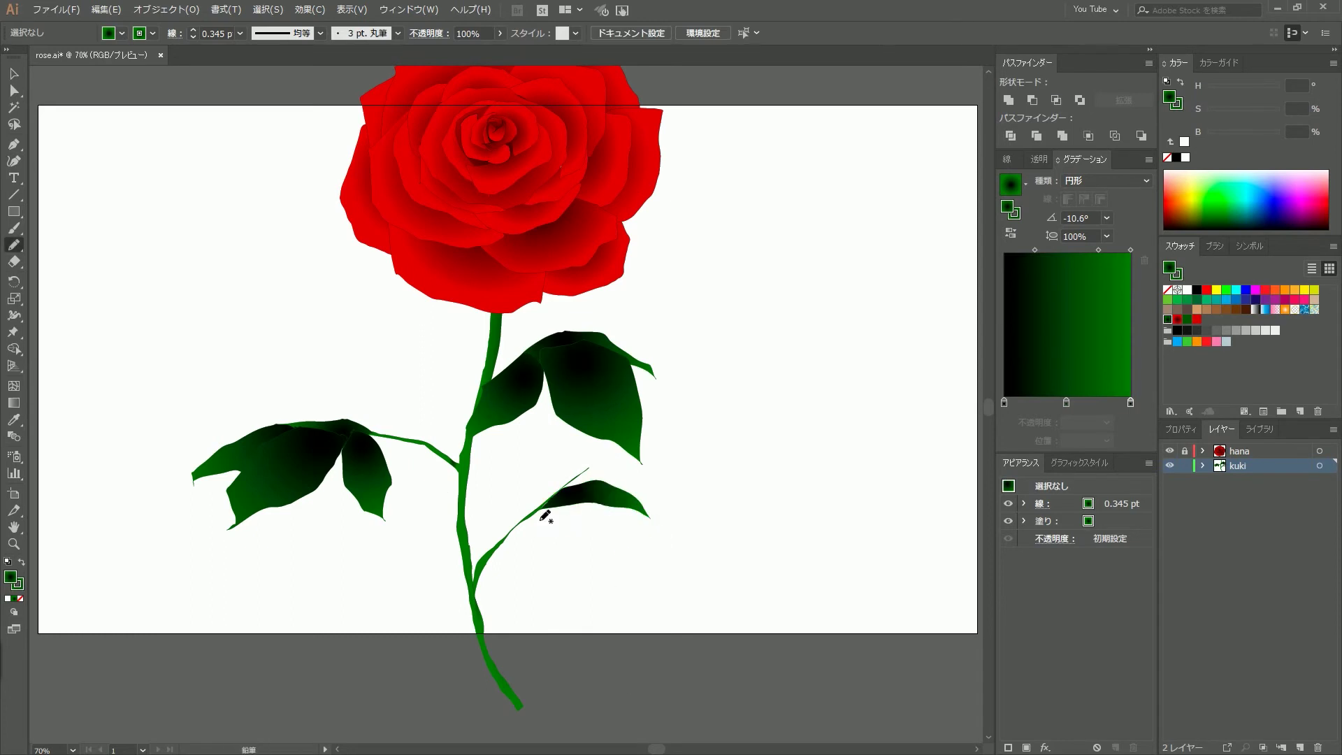
{"action": "key", "text": "ctrl+shift+a"}
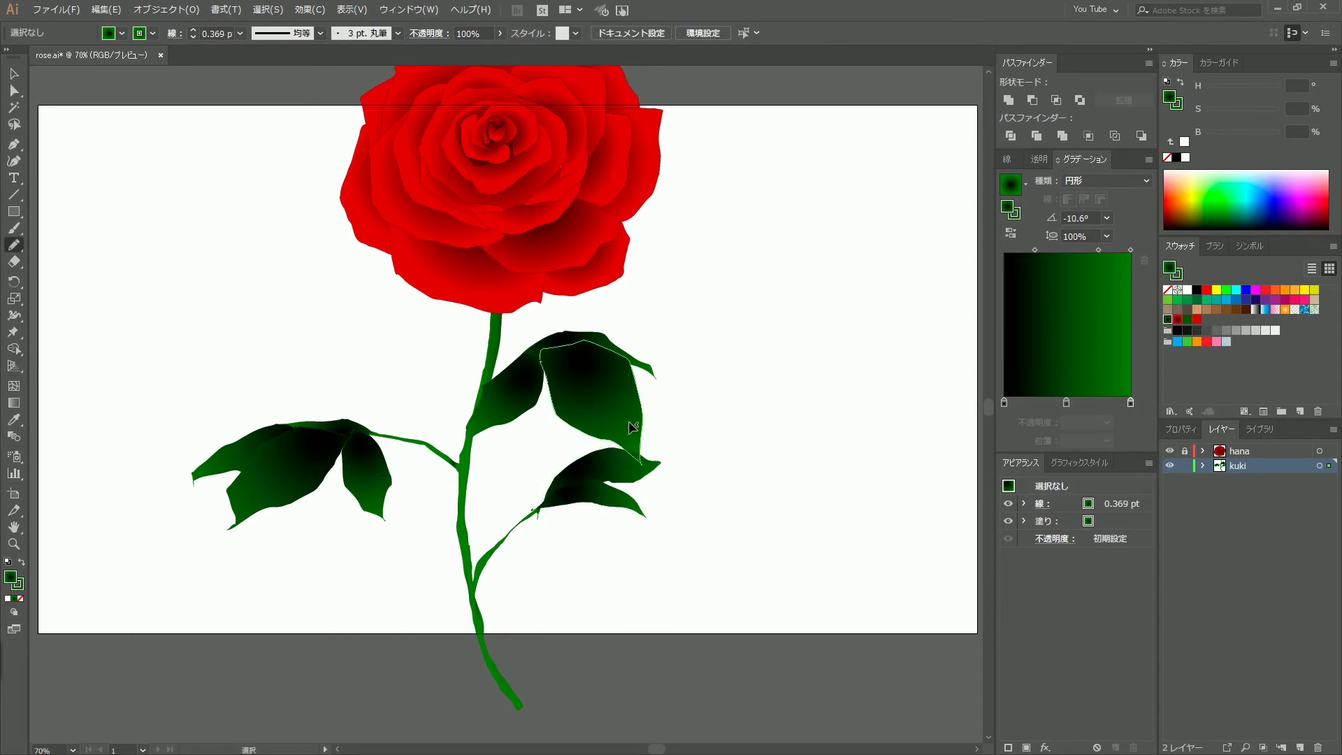
{"action": "left_click_drag", "start_coordinate": [537, 513], "coordinate": [529, 485]}
{"action": "key", "text": "g"}
{"action": "key", "text": "ctrl+shift+a"}
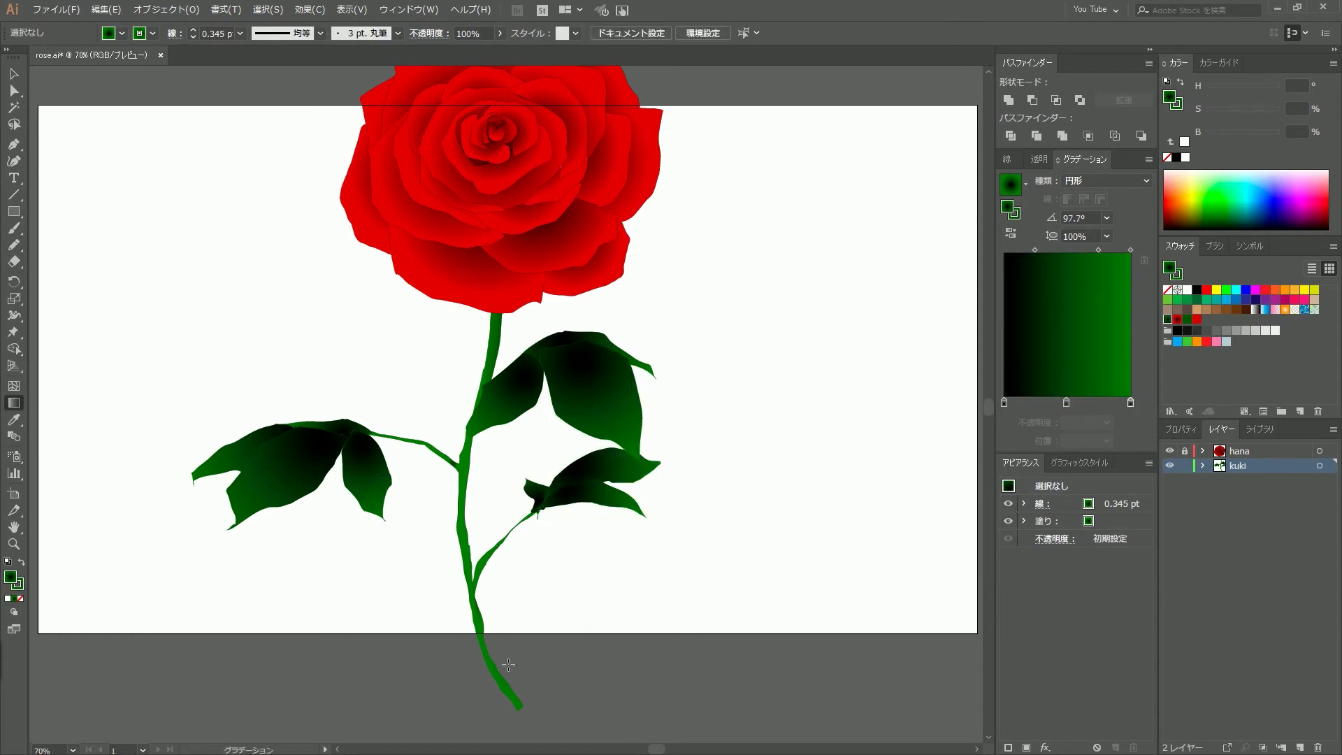
Draw a small leaf near the stem top and refine the left branch's outline
{"action": "key", "text": "n"}
{"action": "left_click_drag", "start_coordinate": [479, 386], "coordinate": [528, 350]}
{"action": "left_click_drag", "start_coordinate": [483, 557], "coordinate": [531, 510]}
{"action": "key", "text": "ctrl+z"}
{"action": "left_click_drag", "start_coordinate": [433, 460], "coordinate": [362, 438]}
{"action": "key", "text": "ctrl+shift+a"}
{"action": "left_click_drag", "start_coordinate": [586, 565], "coordinate": [588, 568]}
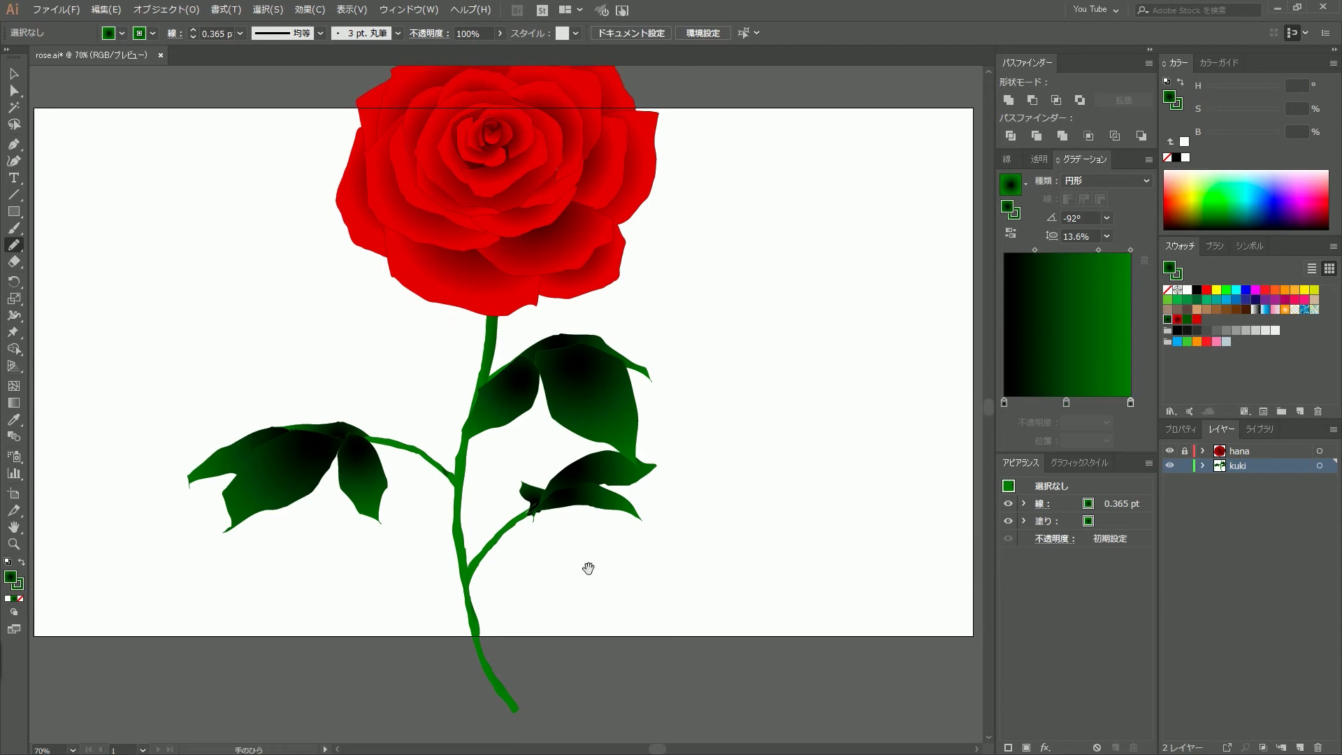
Draw a large leaf at the stem's base and angle its gradient
{"action": "left_click_drag", "start_coordinate": [421, 315], "coordinate": [394, 264]}
{"action": "key", "text": "ctrl+z"}
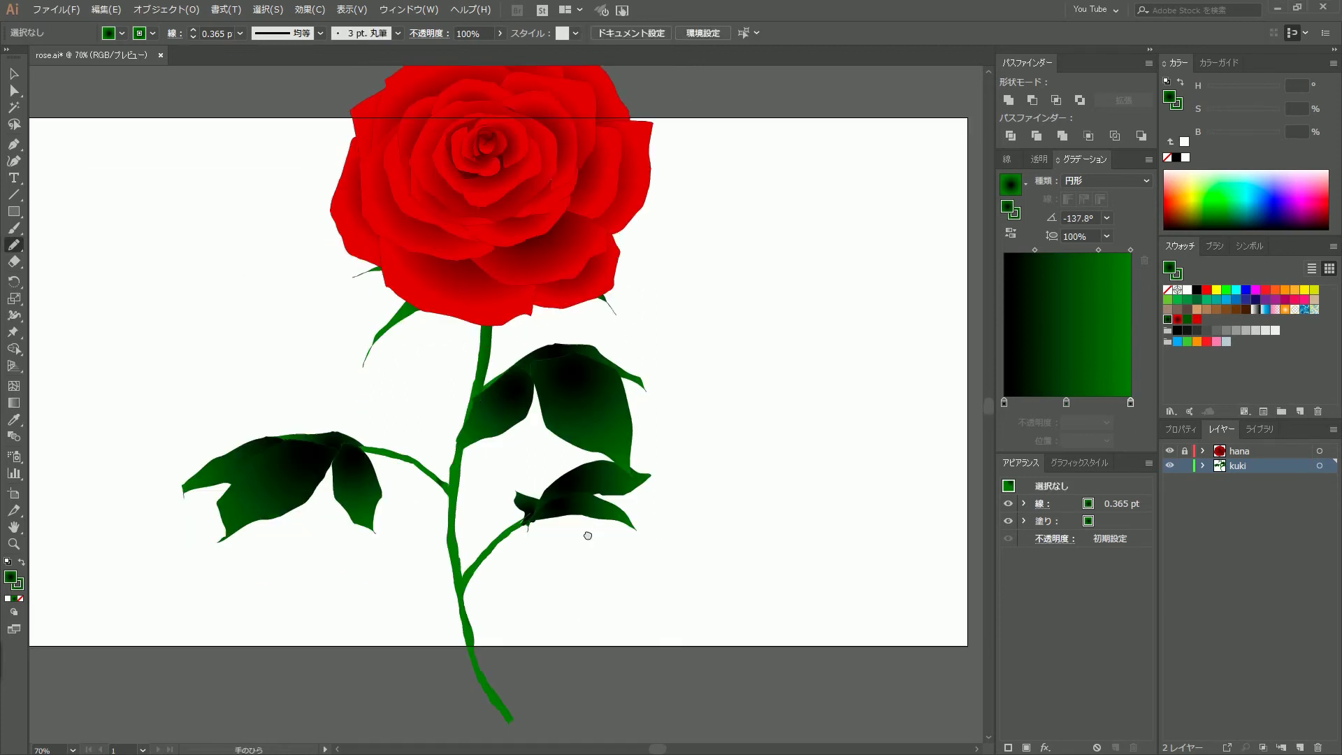
{"action": "left_click_drag", "start_coordinate": [458, 599], "coordinate": [482, 684]}
{"action": "key", "text": "g"}
{"action": "left_click_drag", "start_coordinate": [445, 602], "coordinate": [375, 719]}
Draw a sepal at the stem base filled with the green gradient
{"action": "key", "text": "ctrl+shift+a"}
{"action": "key", "text": "n"}
{"action": "mouse_move", "coordinate": [453, 597]}
{"action": "left_mouse_down"}
{"action": "mouse_move", "coordinate": [549, 674]}
{"action": "mouse_move", "coordinate": [541, 657]}
{"action": "left_mouse_up"}
{"action": "key", "text": "g"}
{"action": "key", "text": "n"}
{"action": "key", "text": "g"}
{"action": "key", "text": "ctrl+shift+a"}
Change the stacking order of the right sepal at the stem base
{"action": "key", "text": "v"}
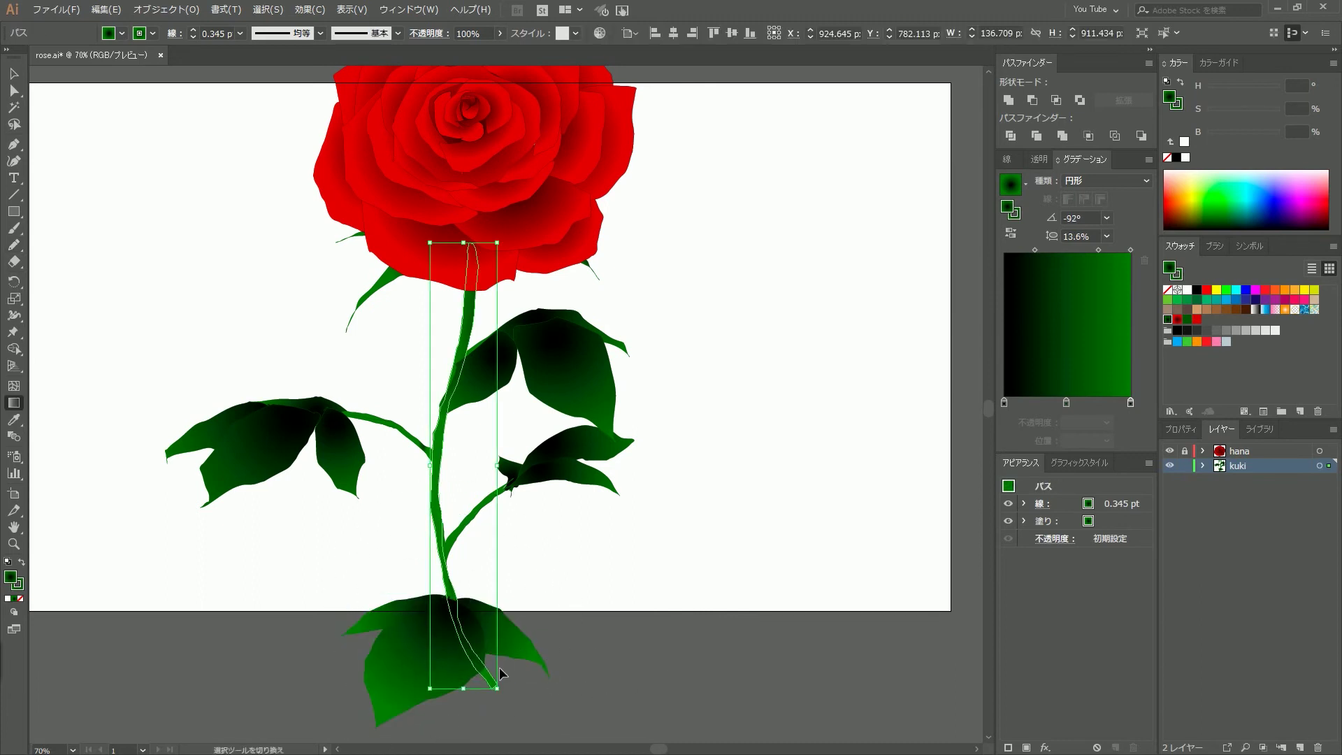
{"action": "scroll", "coordinate": [599, 644], "scroll_direction": "up", "scroll_amount": 1}
{"action": "left_click", "coordinate": [447, 671]}
{"action": "key", "text": "ctrl+shift+a"}
{"action": "key", "text": "a"}
{"action": "key", "text": "v"}
{"action": "left_click", "coordinate": [479, 644]}
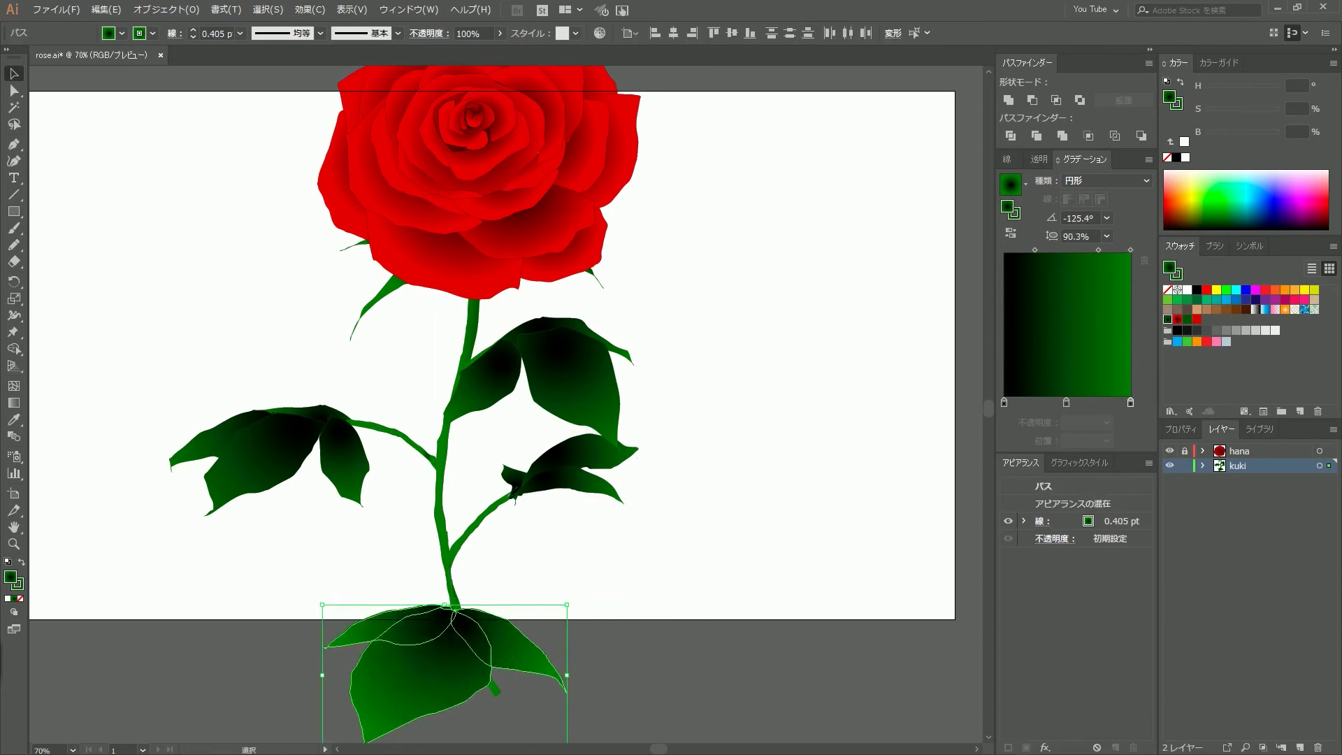
{"action": "key", "text": "ctrl+shift+bracketleft"}
{"action": "left_click", "coordinate": [608, 699]}
{"action": "left_click", "coordinate": [526, 655]}
Lengthen the stem down into the base leaves
{"action": "key", "text": "ctrl+shift+a"}
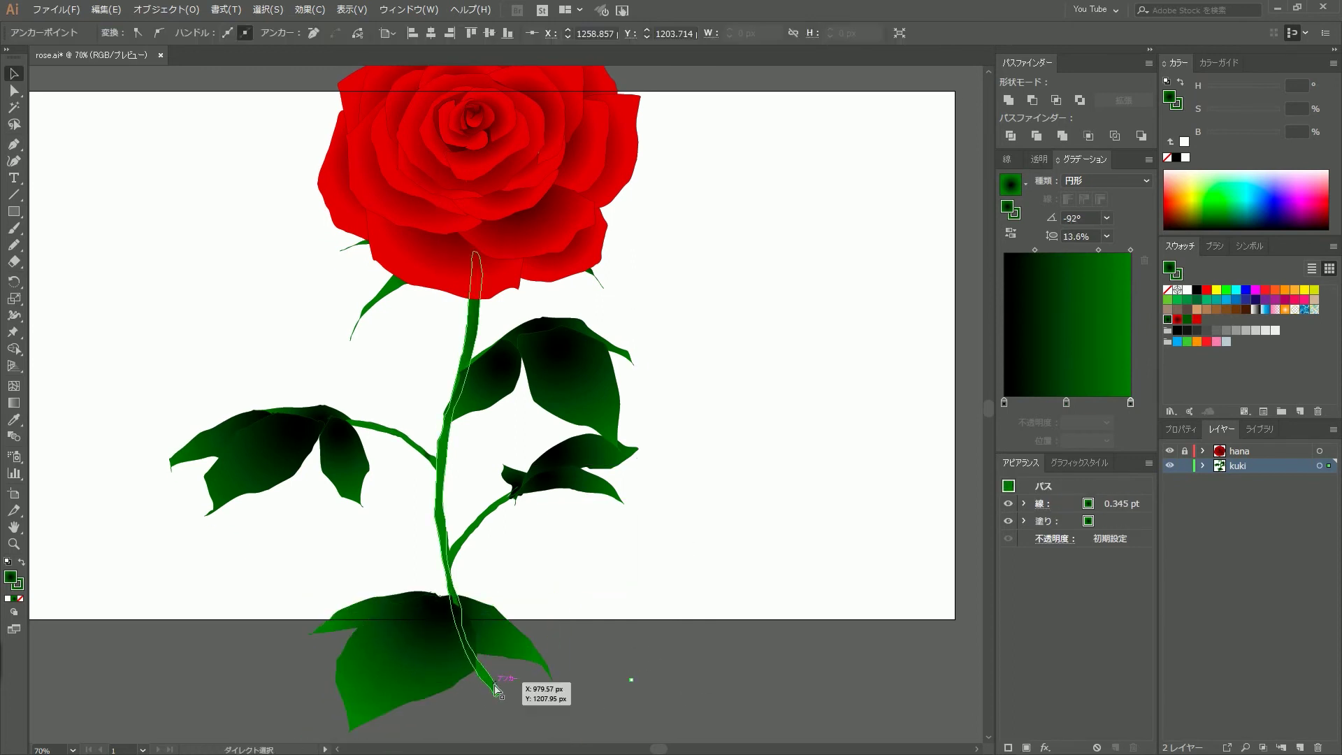
{"action": "key", "text": "n"}
{"action": "left_click_drag", "start_coordinate": [429, 600], "coordinate": [454, 593]}
{"action": "left_click", "coordinate": [447, 598], "text": "ctrl"}
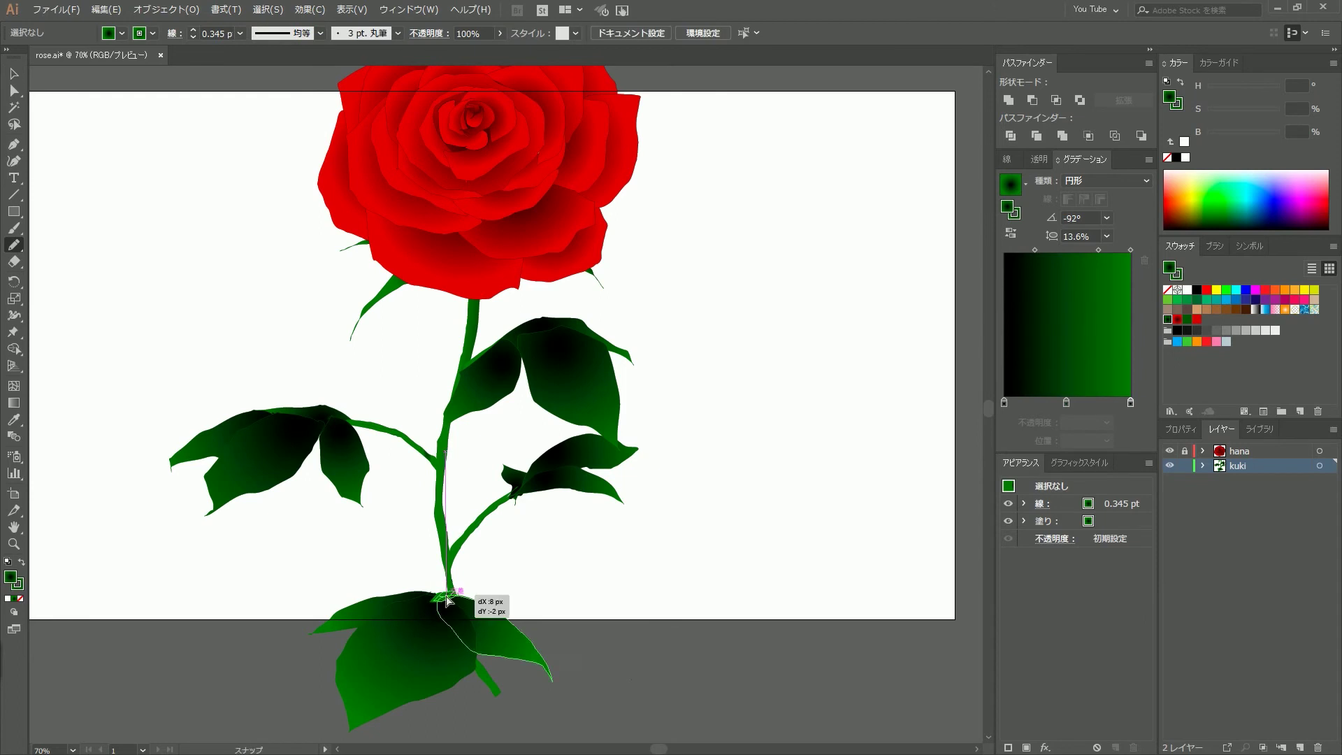
{"action": "key", "text": "g"}
Re-centre and rotate the big base leaf's radial gradient
{"action": "key", "text": "v"}
{"action": "left_click", "coordinate": [635, 679]}
{"action": "left_click", "coordinate": [440, 599]}
{"action": "left_click", "coordinate": [639, 671]}
{"action": "left_click", "coordinate": [531, 671]}
{"action": "key", "text": "g"}
{"action": "left_click", "coordinate": [378, 608], "text": "ctrl"}
{"action": "left_click_drag", "start_coordinate": [448, 629], "coordinate": [312, 650]}
Rotate the small right leaf clockwise and adjust the upper leaf's gradient
{"action": "key", "text": "v"}
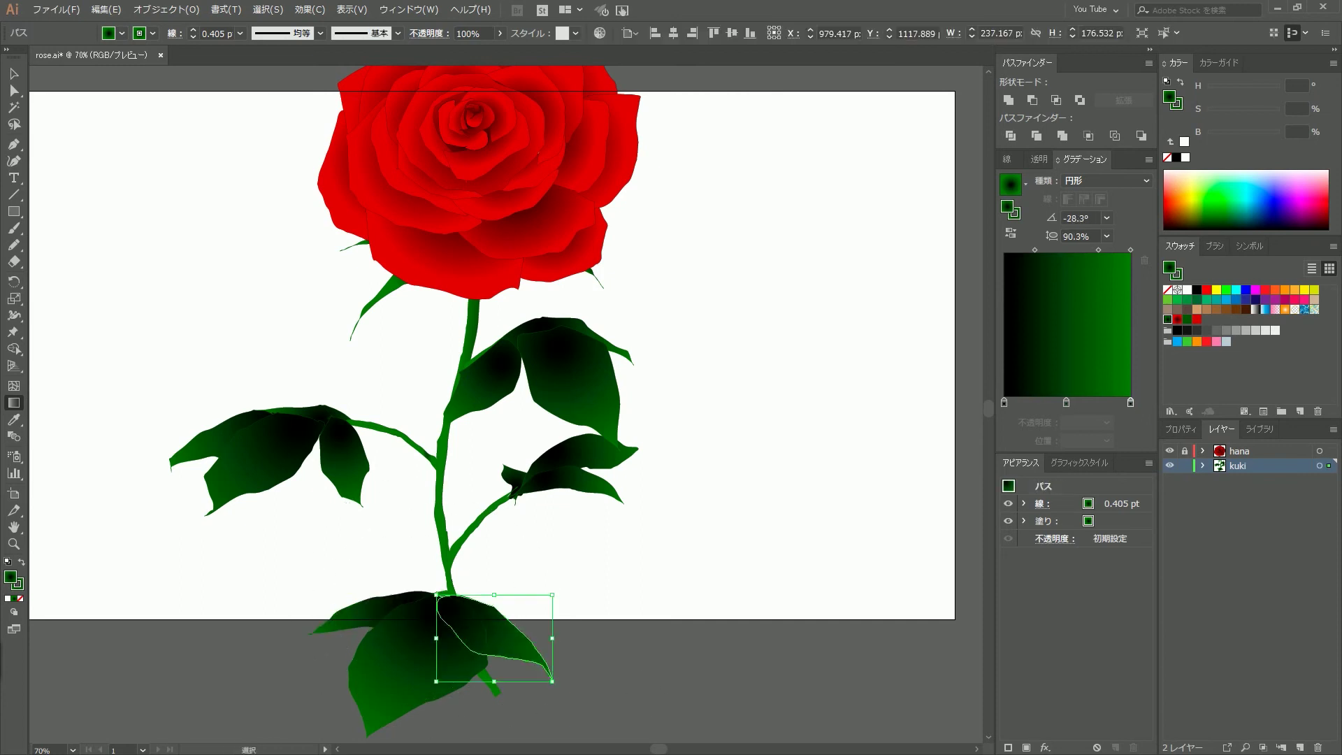
{"action": "left_click", "coordinate": [594, 598]}
{"action": "left_click", "coordinate": [601, 471]}
{"action": "left_click_drag", "start_coordinate": [655, 449], "coordinate": [644, 509]}
{"action": "left_click", "coordinate": [699, 531]}
{"action": "key", "text": "g"}
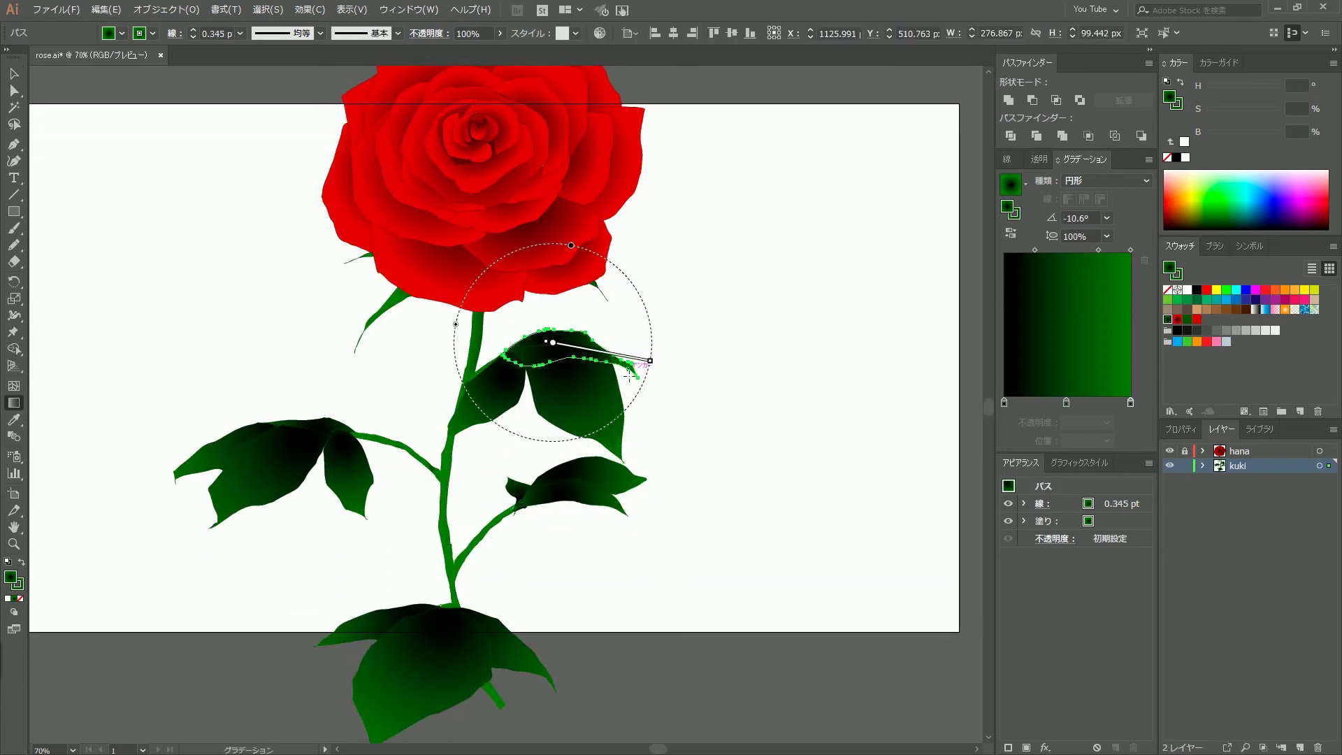
{"action": "left_click_drag", "start_coordinate": [668, 524], "coordinate": [669, 538]}
{"action": "key", "text": "ctrl+1"}
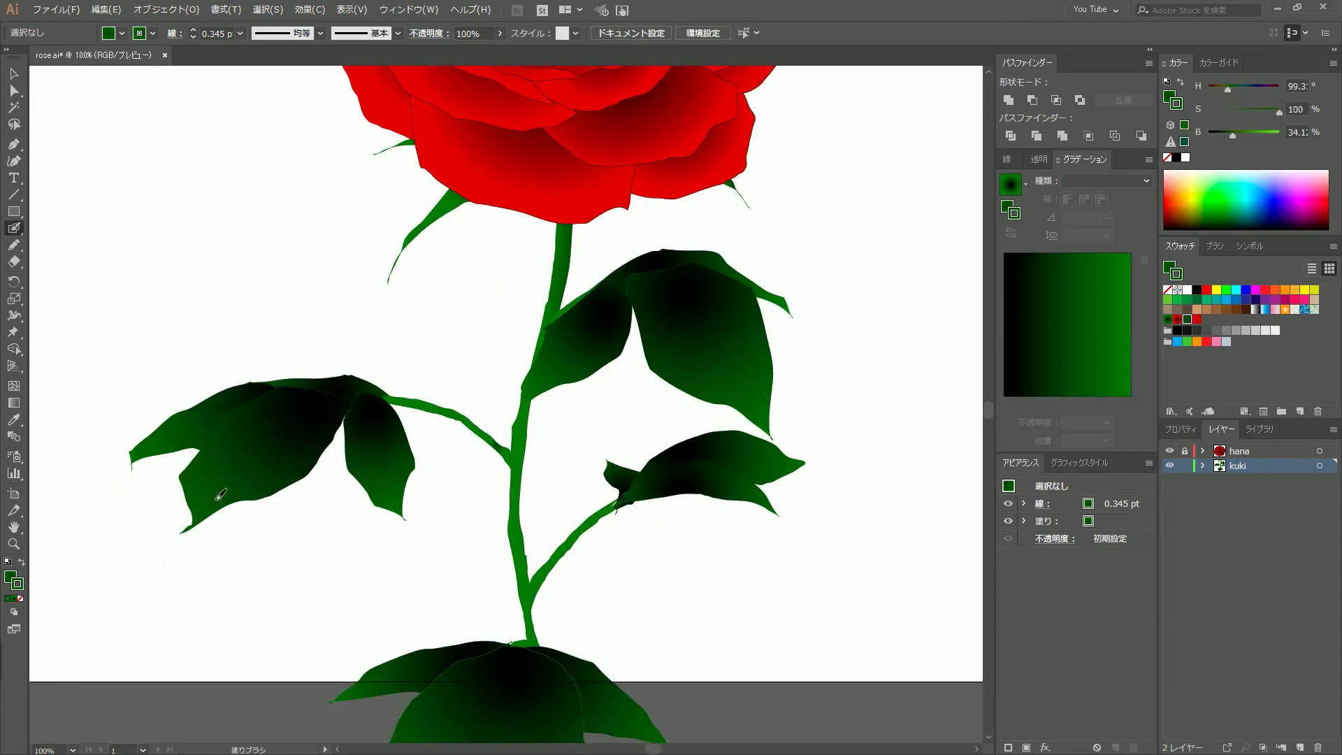
Paint light-green veins on the left, lower-right, bottom and upper-right leaves
{"action": "key", "text": "F5"}
{"action": "left_click_drag", "start_coordinate": [322, 399], "coordinate": [323, 396]}
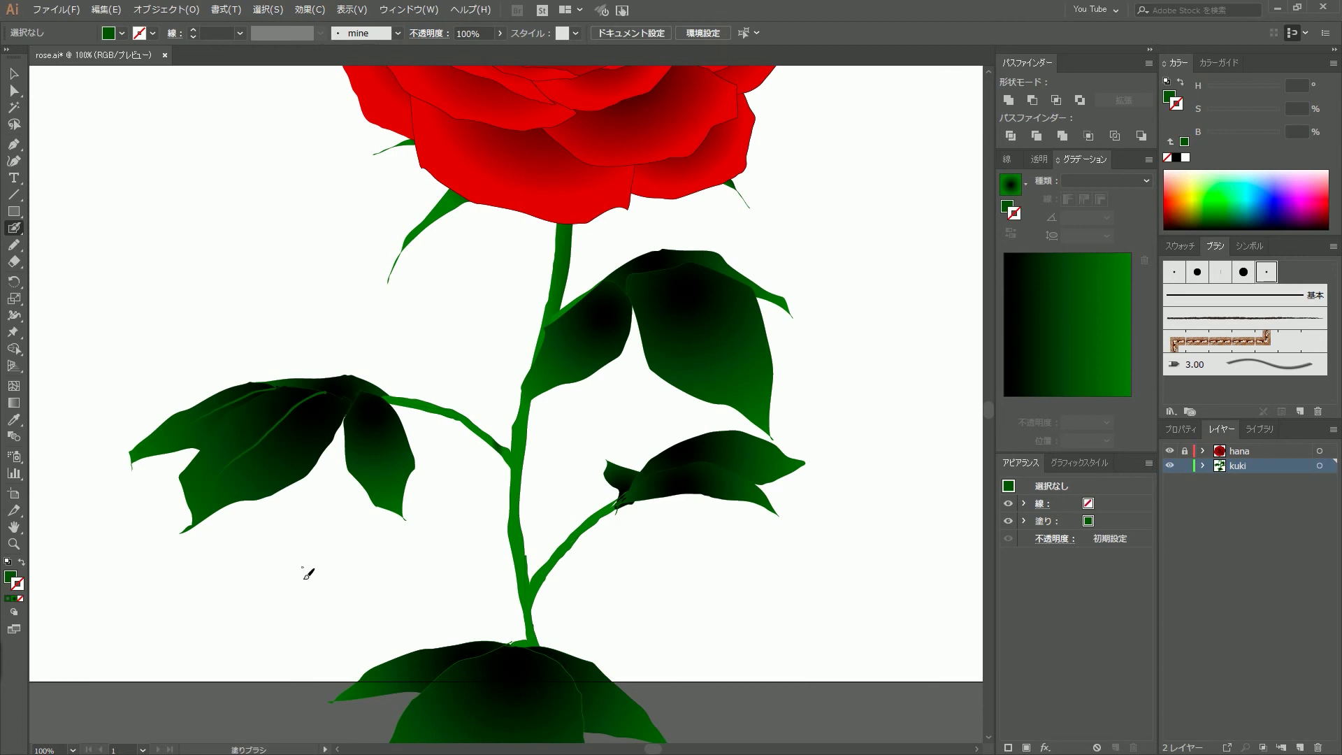
{"action": "key", "text": "ctrl+shift+a"}
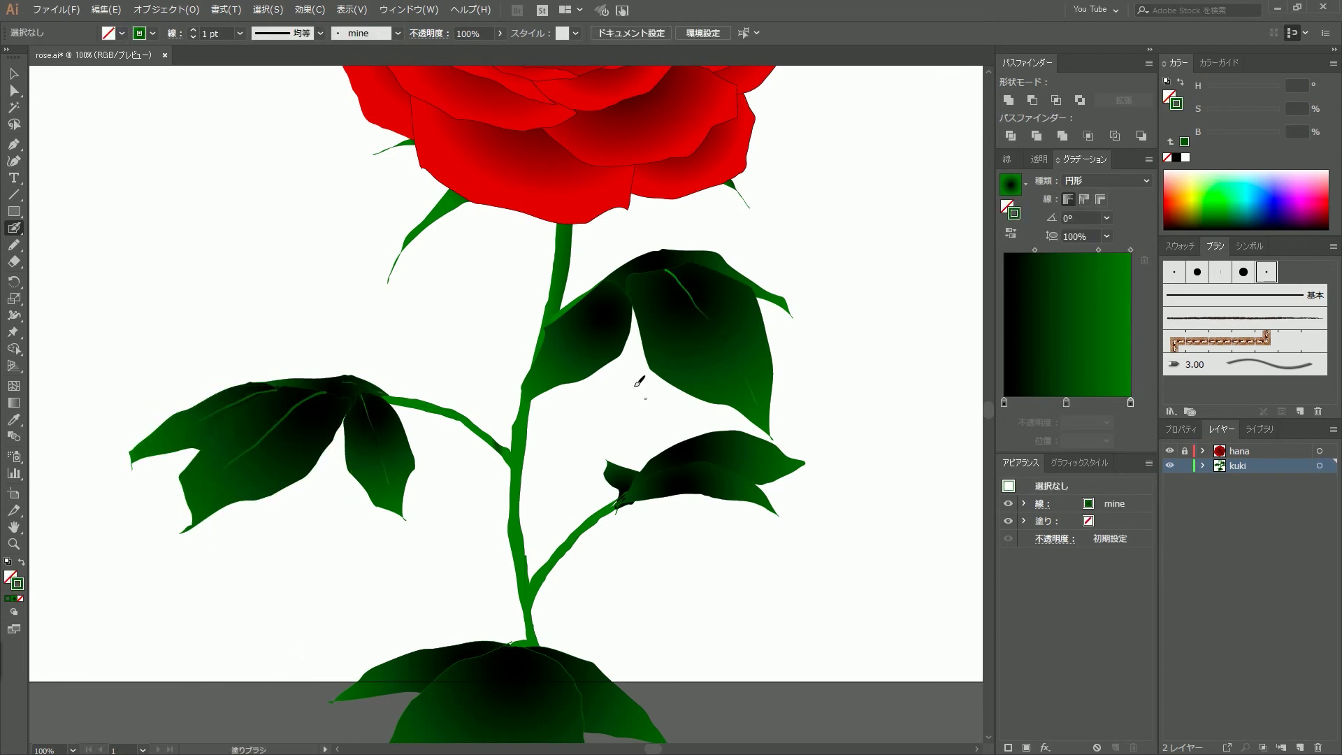
{"action": "left_click_drag", "start_coordinate": [761, 497], "coordinate": [763, 499]}
{"action": "key", "text": "ctrl+shift+a"}
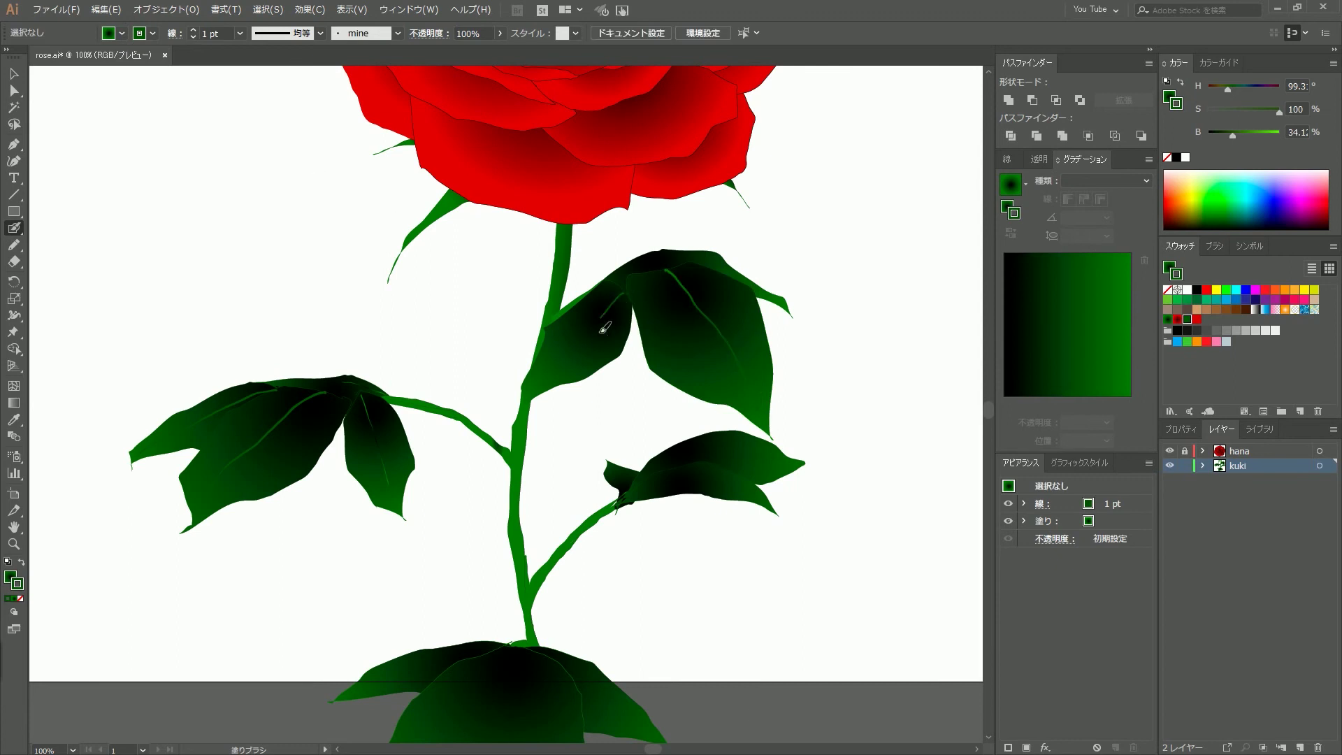
{"action": "key", "text": "ctrl+z"}
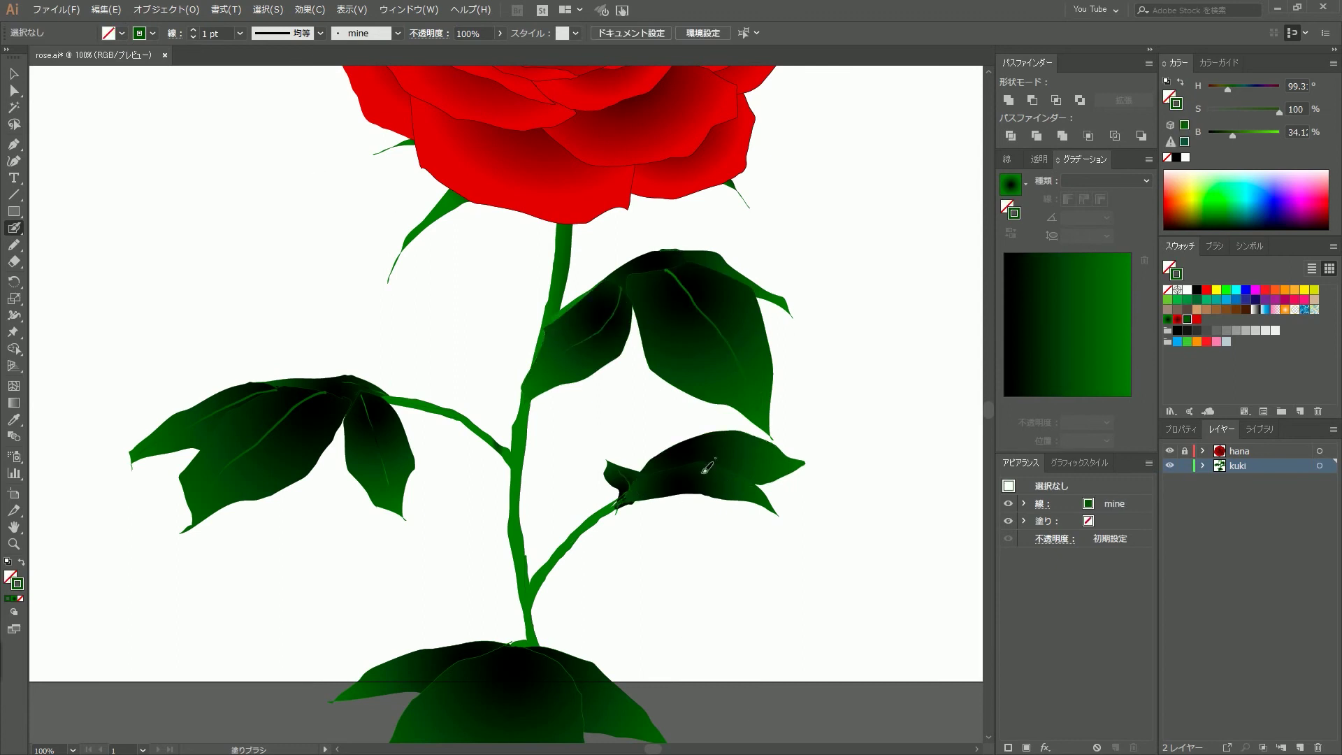
{"action": "scroll", "coordinate": [601, 646], "scroll_direction": "down", "scroll_amount": 3}
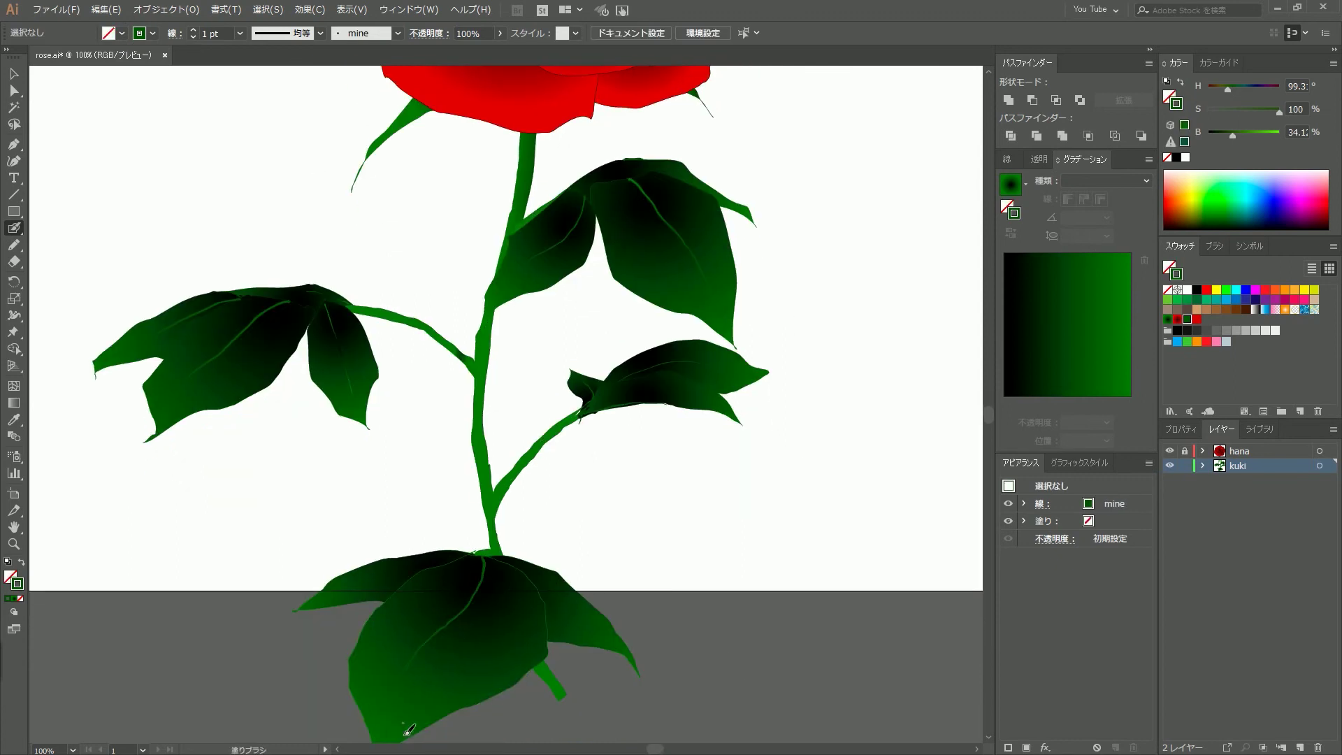
{"action": "scroll", "coordinate": [392, 740], "scroll_direction": "down", "scroll_amount": 1}
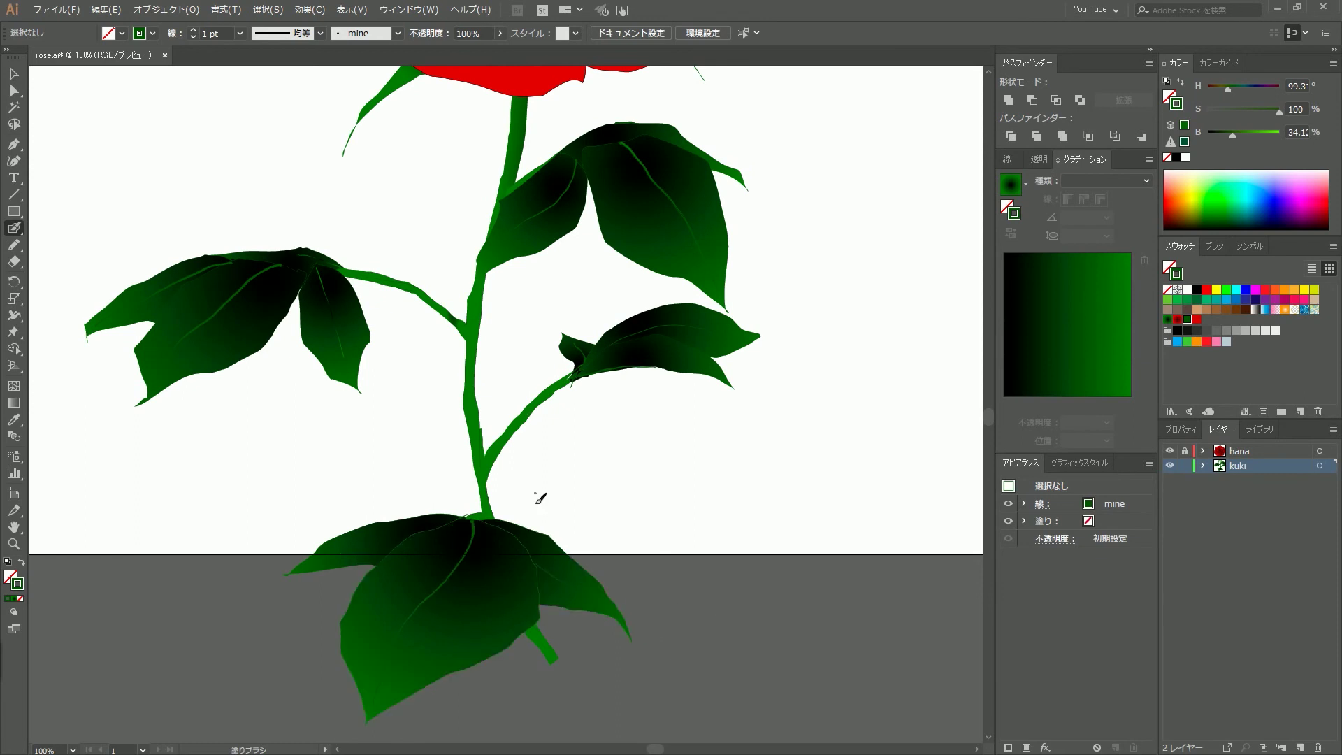
{"action": "left_click_drag", "start_coordinate": [342, 564], "coordinate": [358, 654]}
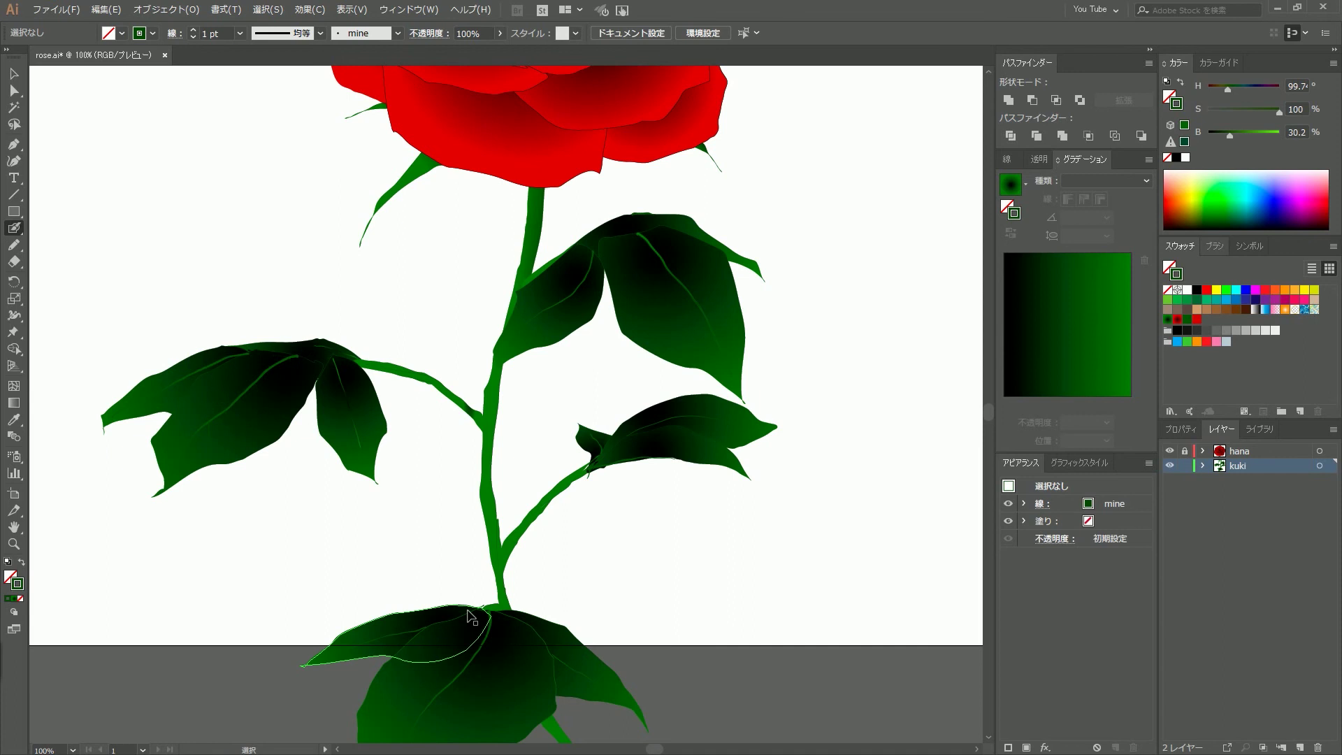
{"action": "key", "text": "ctrl"}
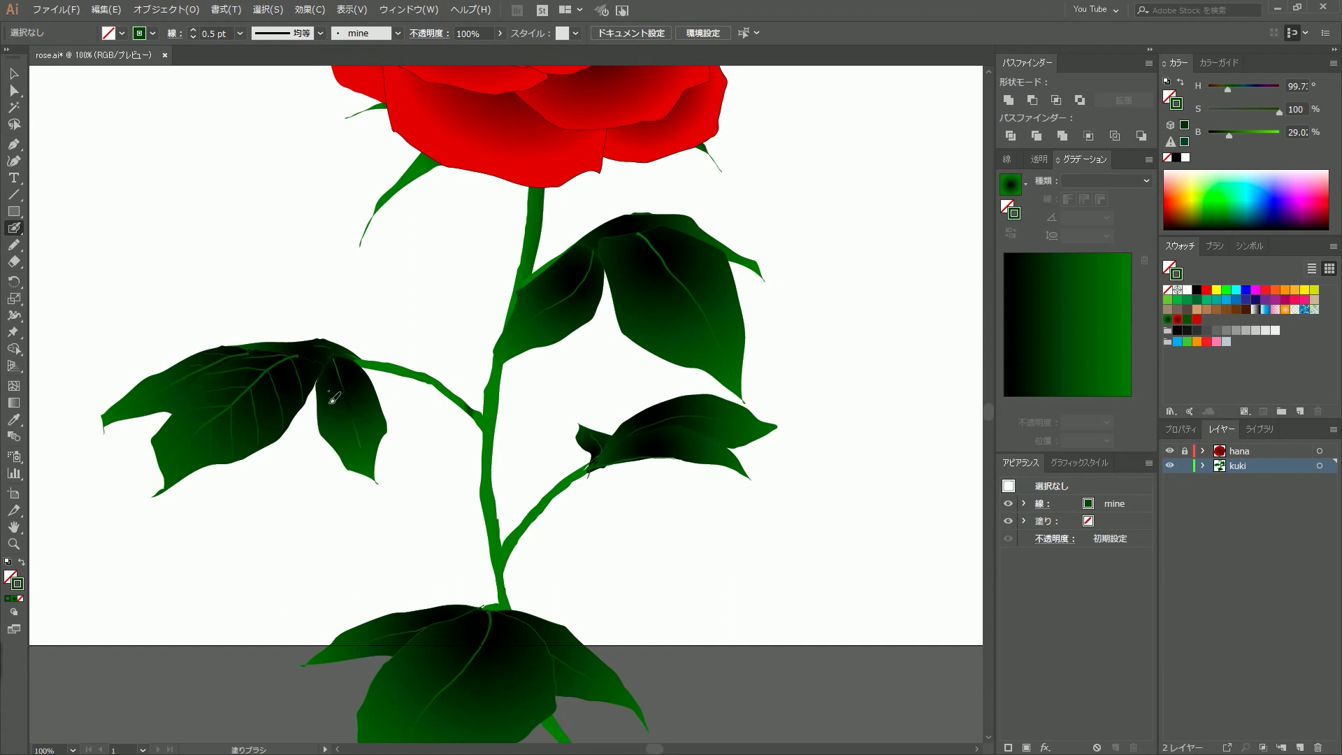
{"action": "left_click_drag", "start_coordinate": [666, 259], "coordinate": [615, 255]}
{"action": "scroll", "coordinate": [638, 577], "scroll_direction": "down", "scroll_amount": 5}
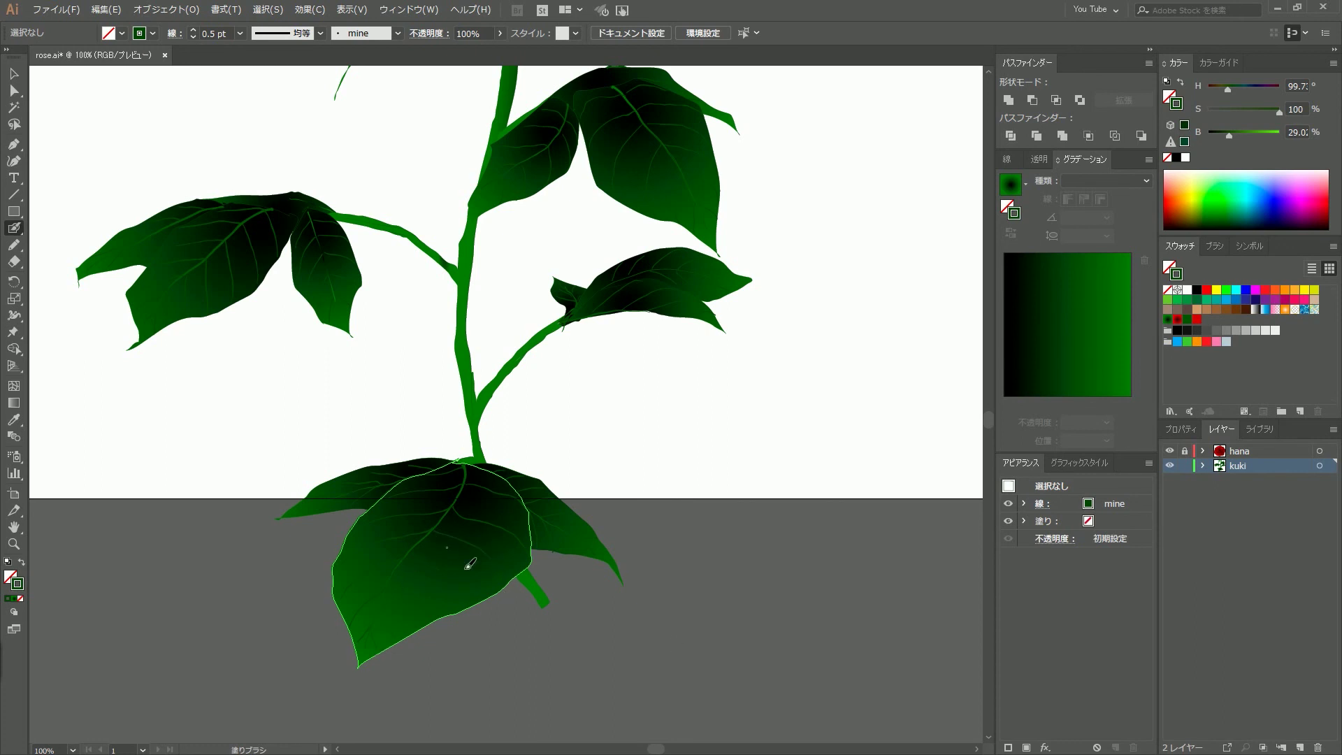
Delete the stray vein stroke and repaint the bottom leaf's vein
{"action": "key", "text": "a"}
{"action": "left_click", "coordinate": [444, 484]}
{"action": "key", "text": "Delete"}
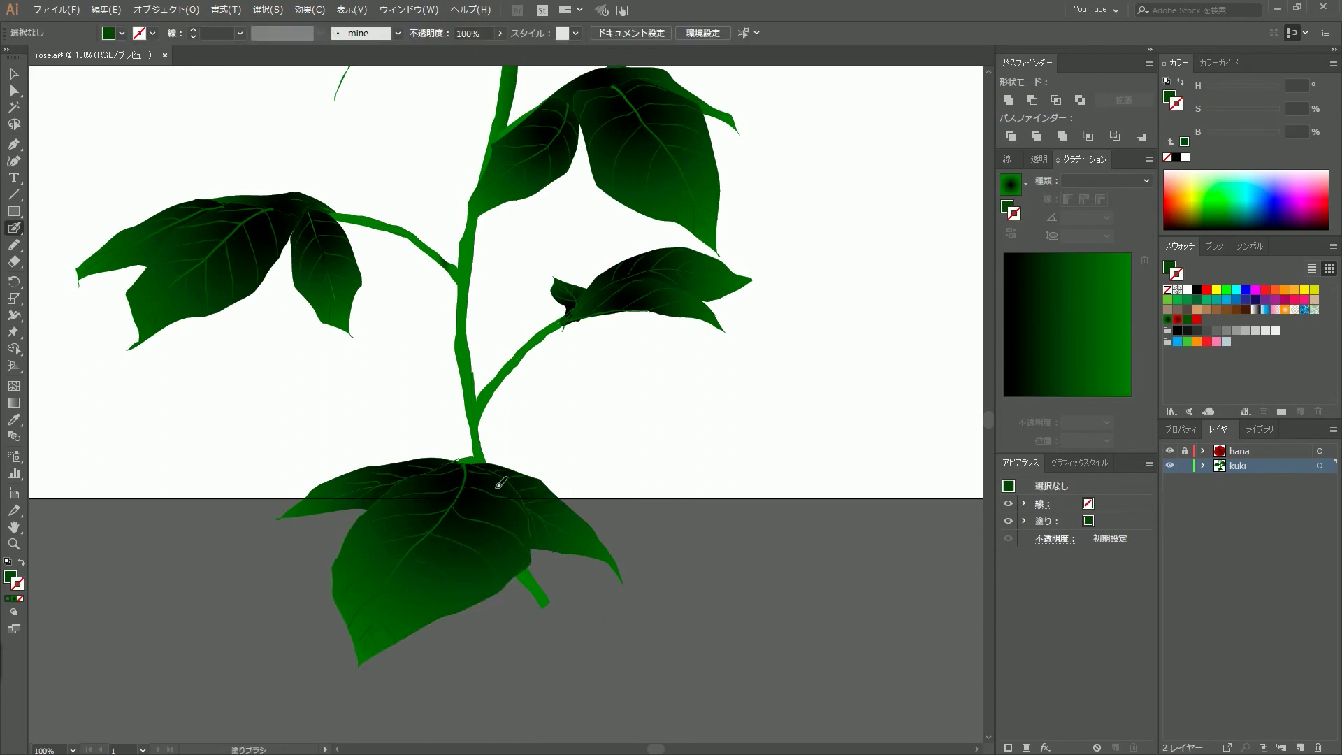
{"action": "left_click_drag", "start_coordinate": [335, 553], "coordinate": [417, 602]}
Zoom out to view the whole finished rose, then clear the selection
{"action": "key", "text": "shift+b"}
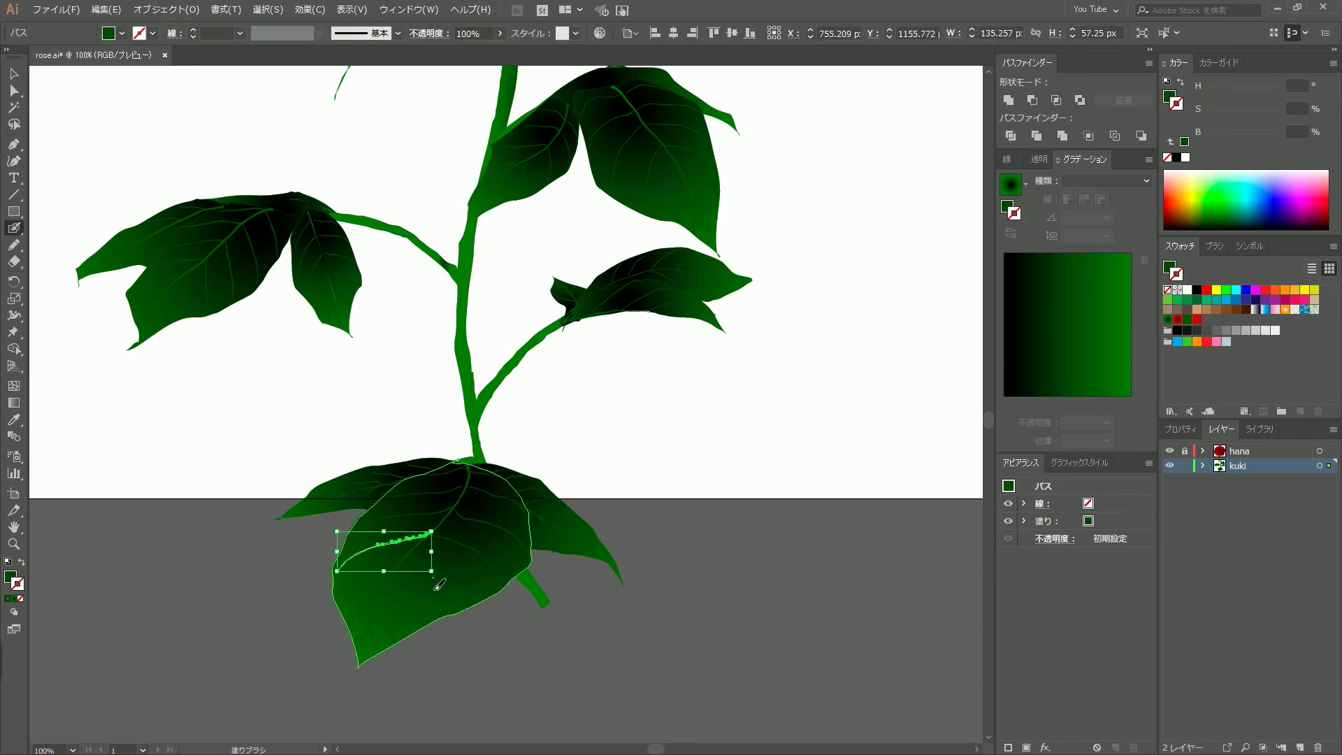
{"action": "key", "text": "ctrl+0"}
{"action": "key", "text": "ctrl+minus"}
{"action": "key", "text": "v"}
{"action": "key", "text": "ctrl+a"}
{"action": "left_click", "coordinate": [735, 167]}
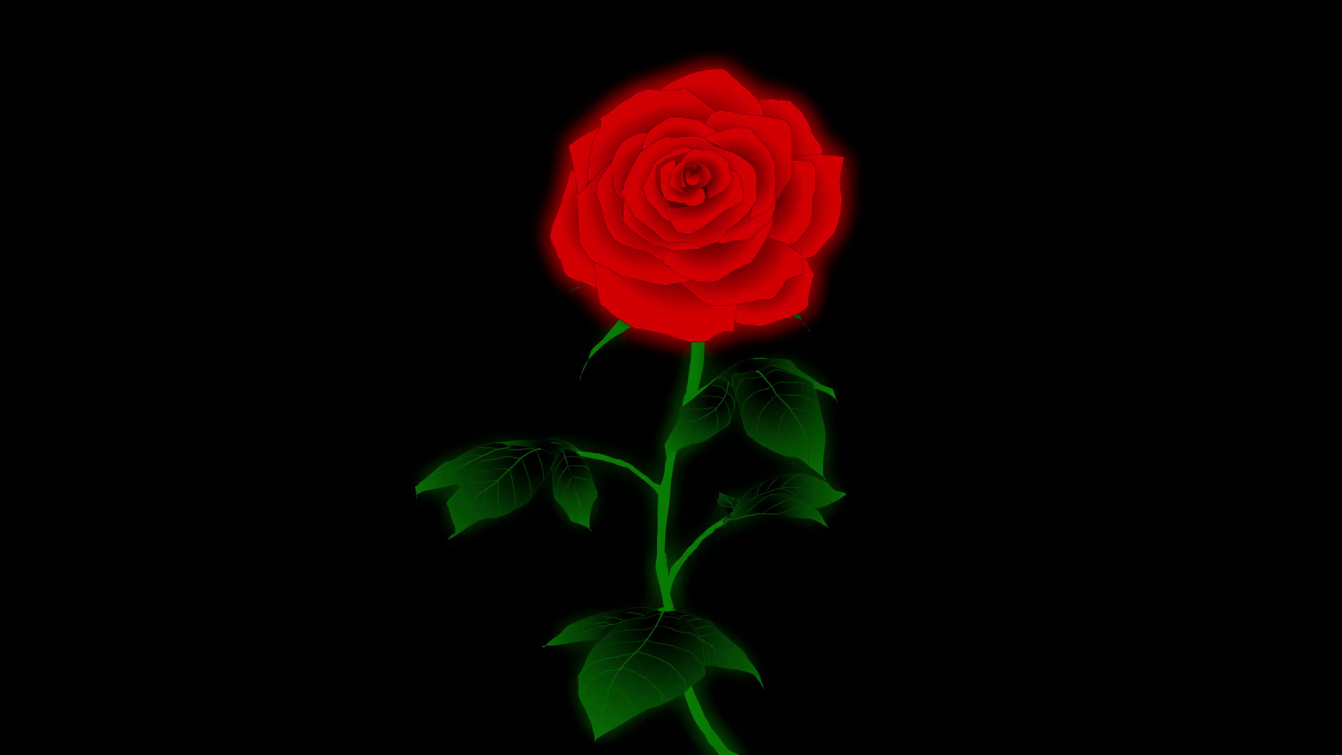